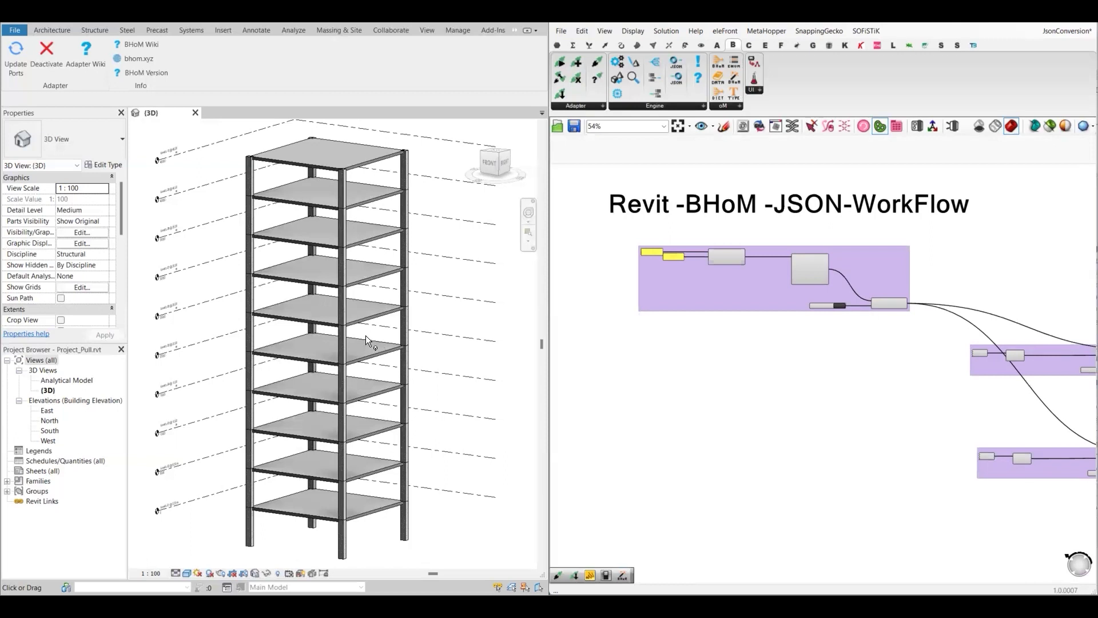
Examine the Revit adapter setup and the two filtered Pull groups in the Revit-BHoM-JSON workflow
right_drag(722, 418, 683, 389)
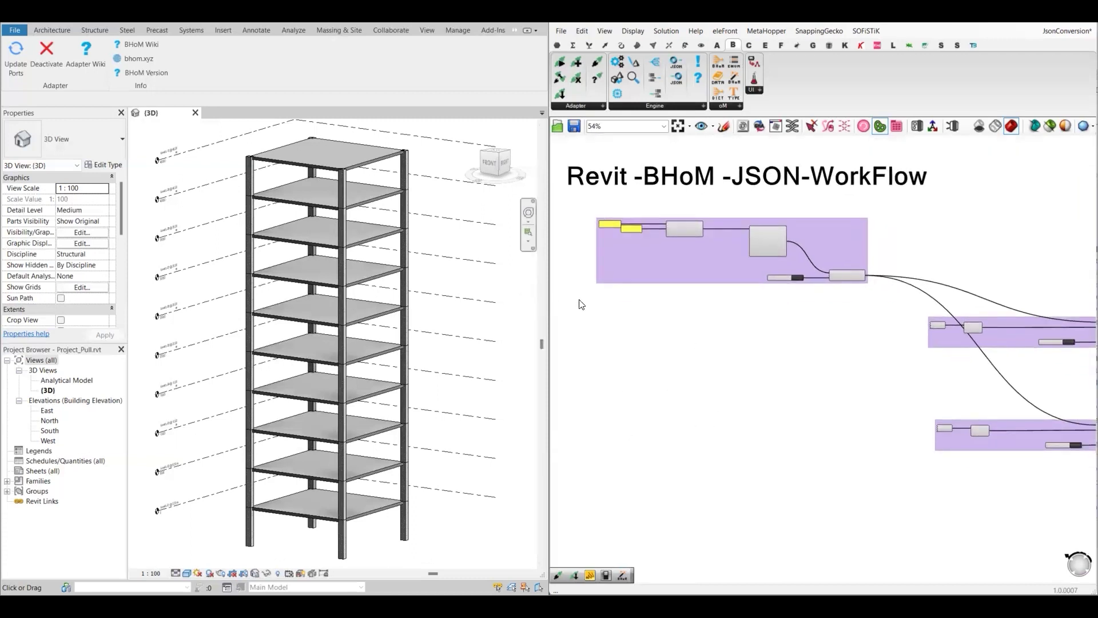
scroll(868, 293, up, 5)
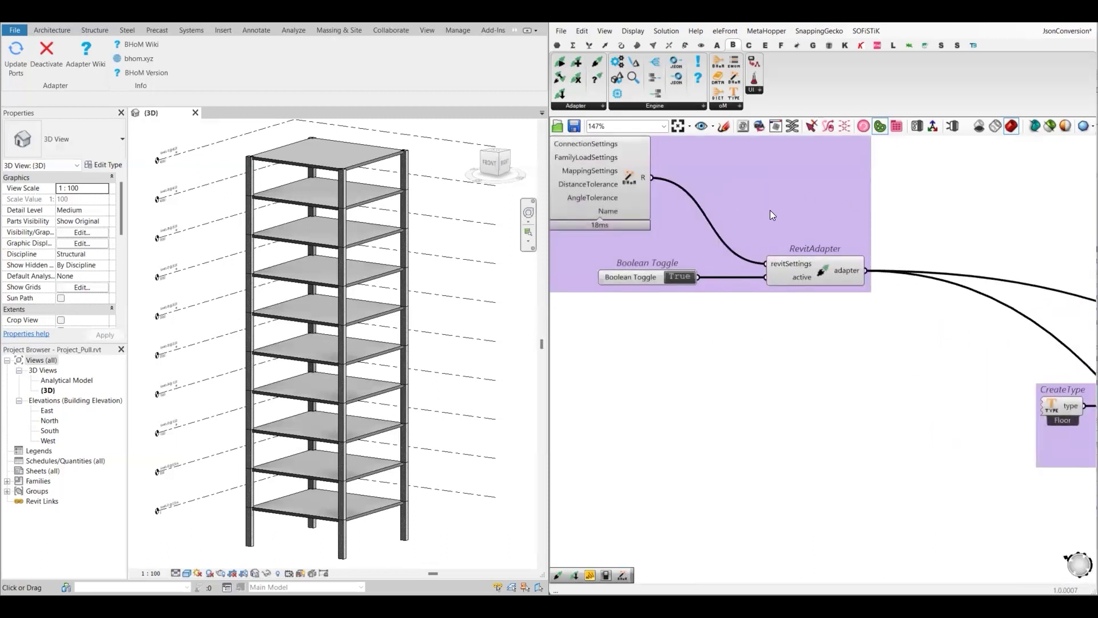
right_drag(964, 450, 801, 384)
scroll(833, 419, down, 3)
right_drag(967, 466, 805, 415)
scroll(1010, 307, up, 3)
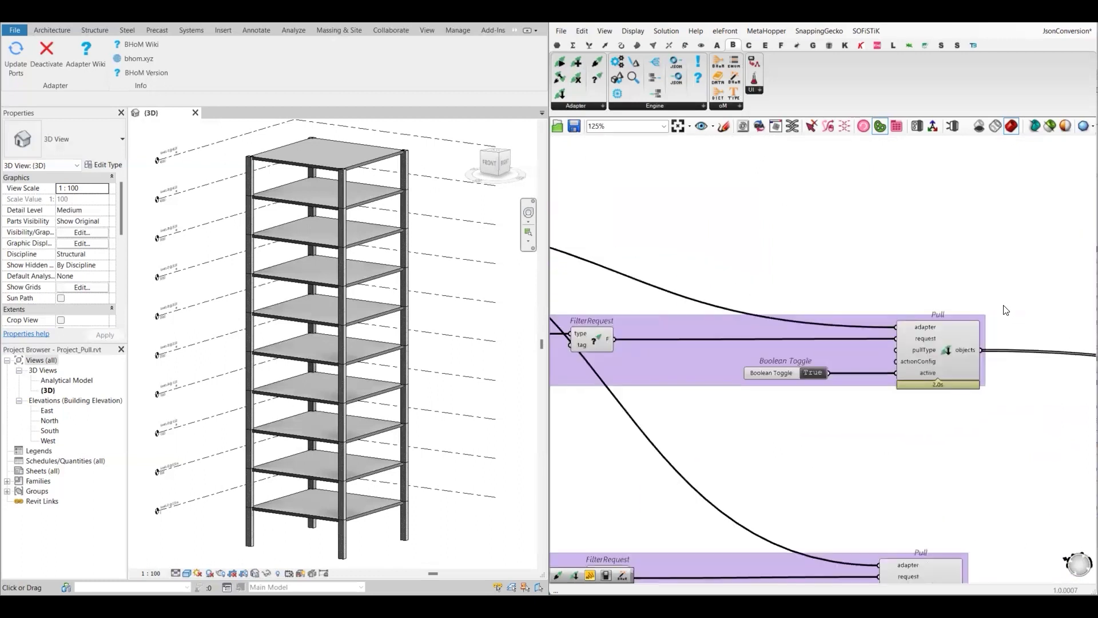
scroll(984, 281, down, 1)
right_drag(834, 458, 1000, 323)
right_drag(944, 496, 798, 539)
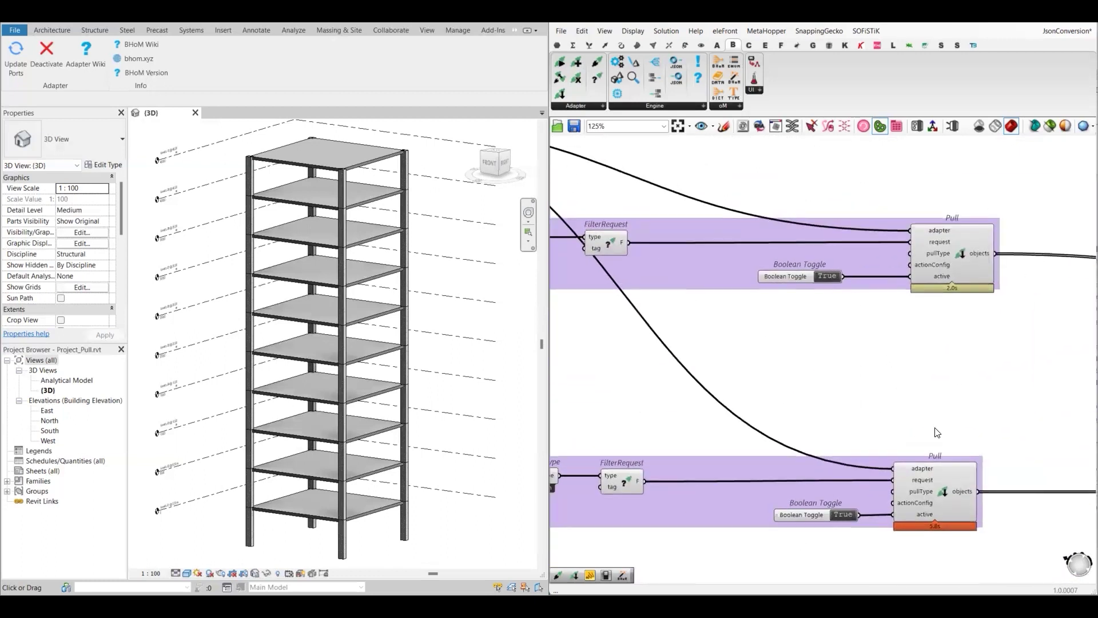
scroll(926, 423, down, 4)
right_drag(874, 411, 895, 419)
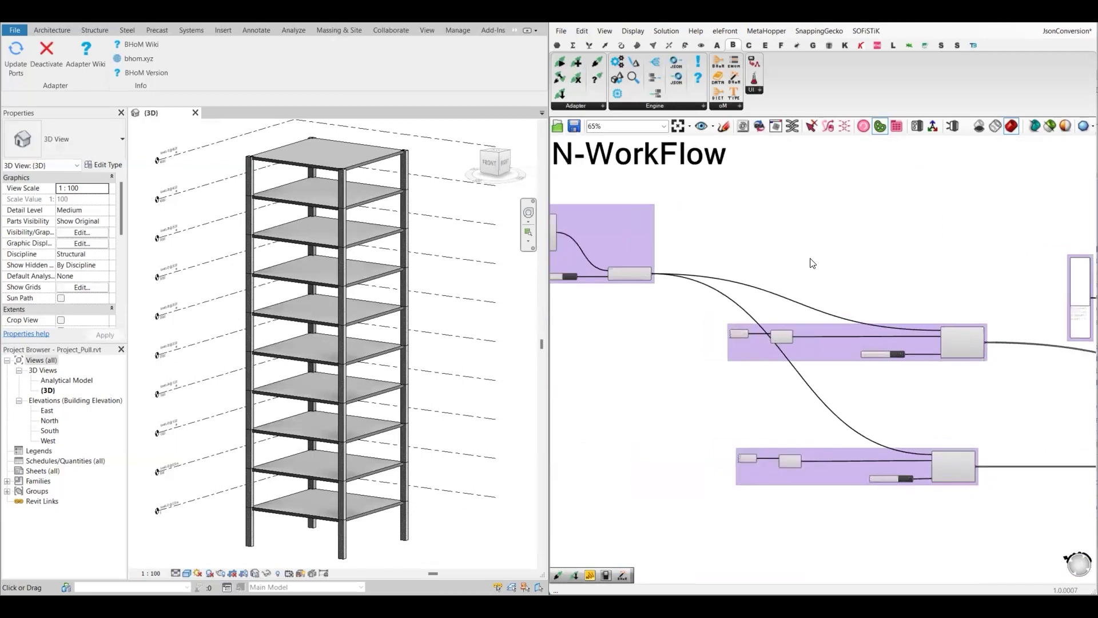
Follow the two Pull outputs to the folder path panel and the Floors and Columns file adapters
right_drag(882, 517, 820, 473)
scroll(930, 495, up, 2)
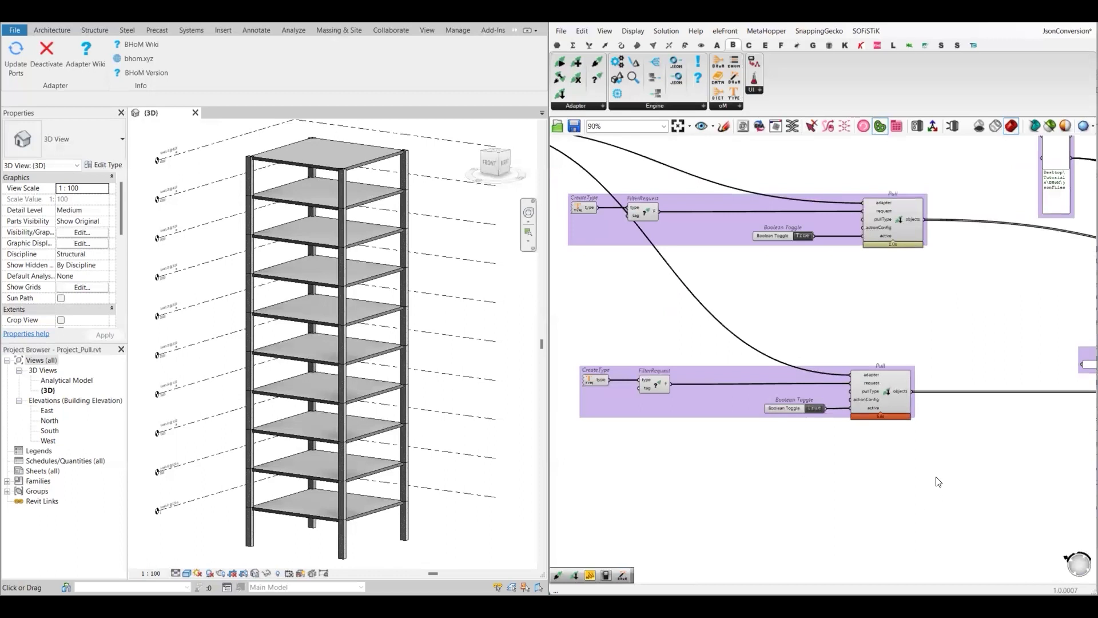
right_drag(679, 462, 820, 486)
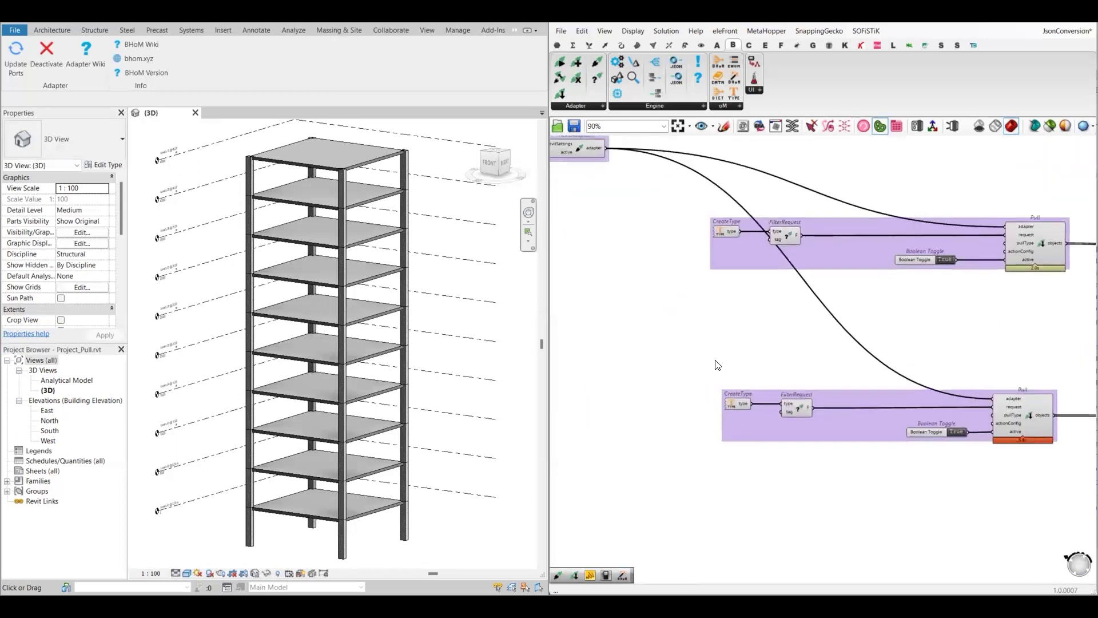
right_drag(788, 475, 699, 459)
right_drag(837, 488, 712, 495)
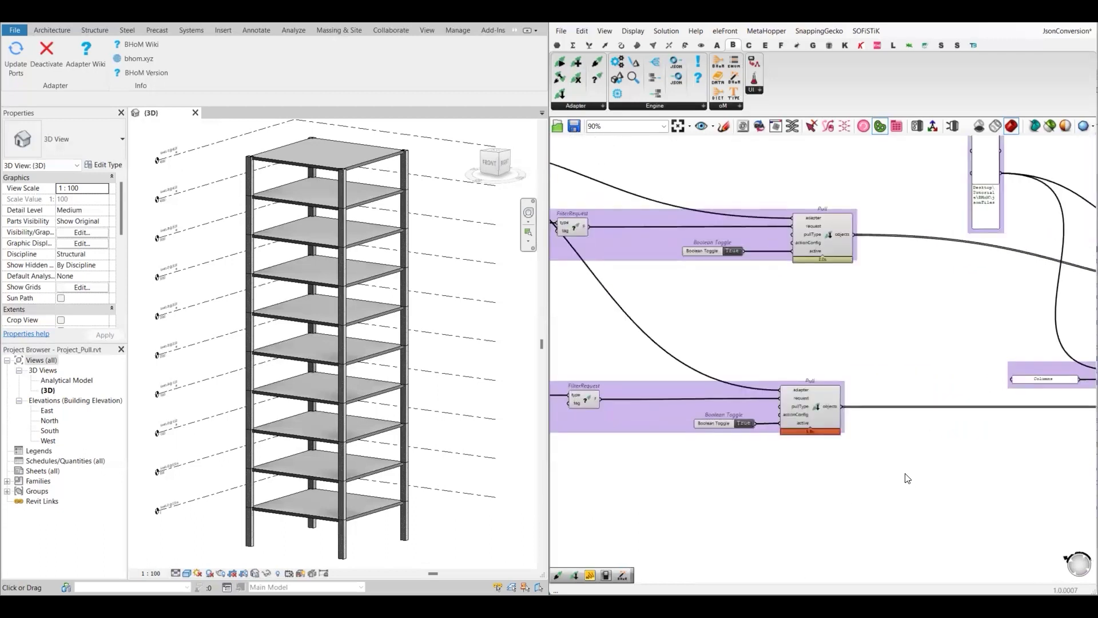
right_drag(894, 474, 729, 488)
right_drag(864, 496, 834, 507)
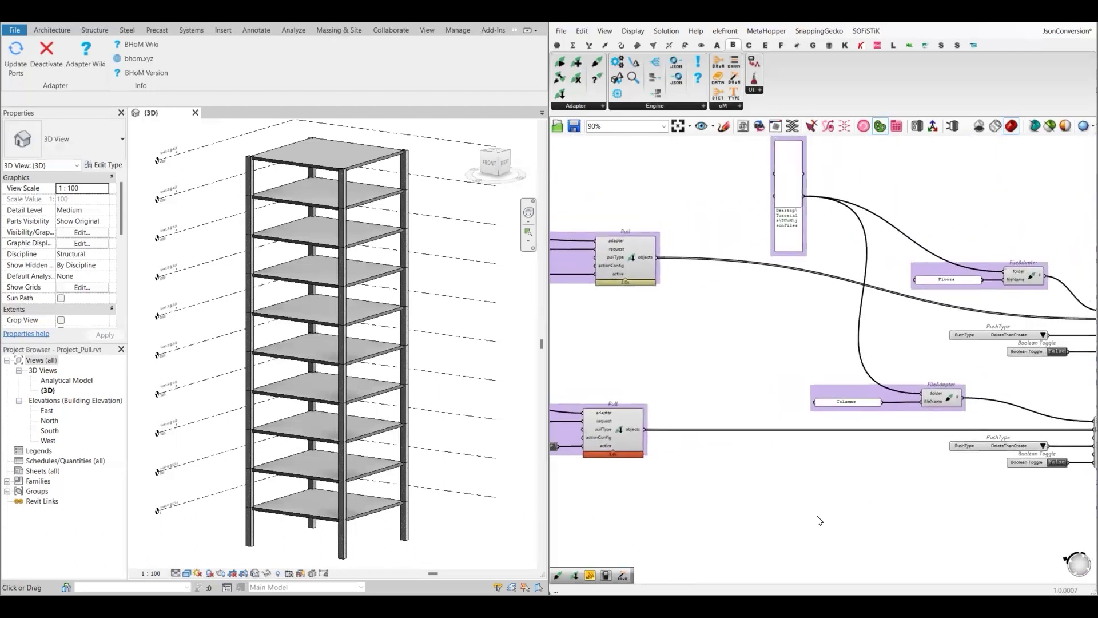
right_drag(769, 343, 766, 388)
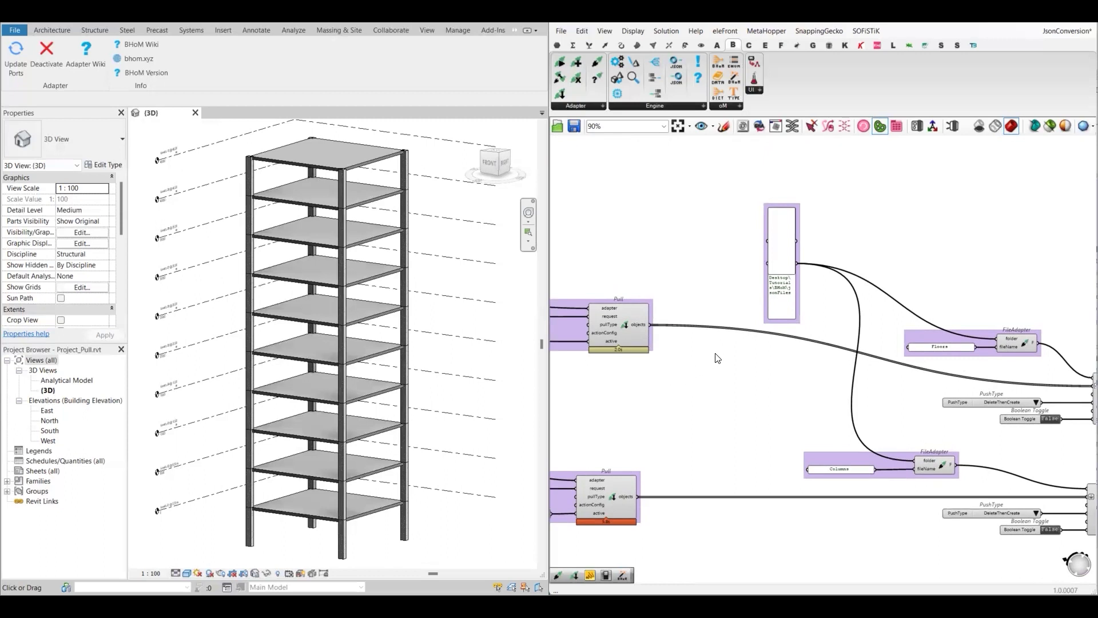
Add a CreateAdapter component to the canvas and set it to FileAdapter(String folder, String fileName)
click(585, 106)
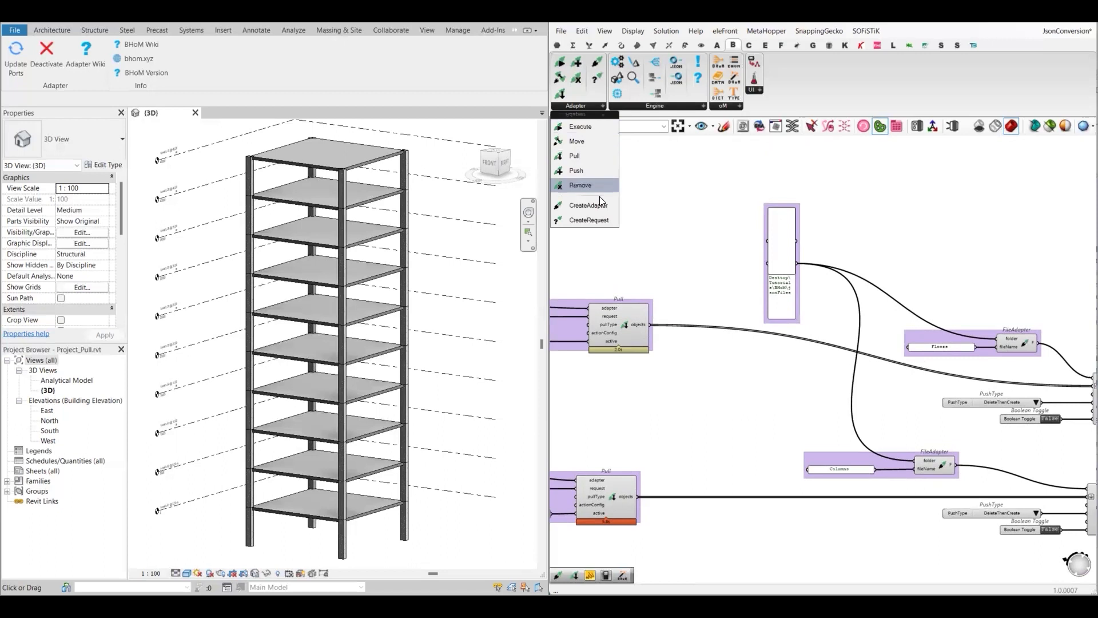
drag(593, 205, 580, 163)
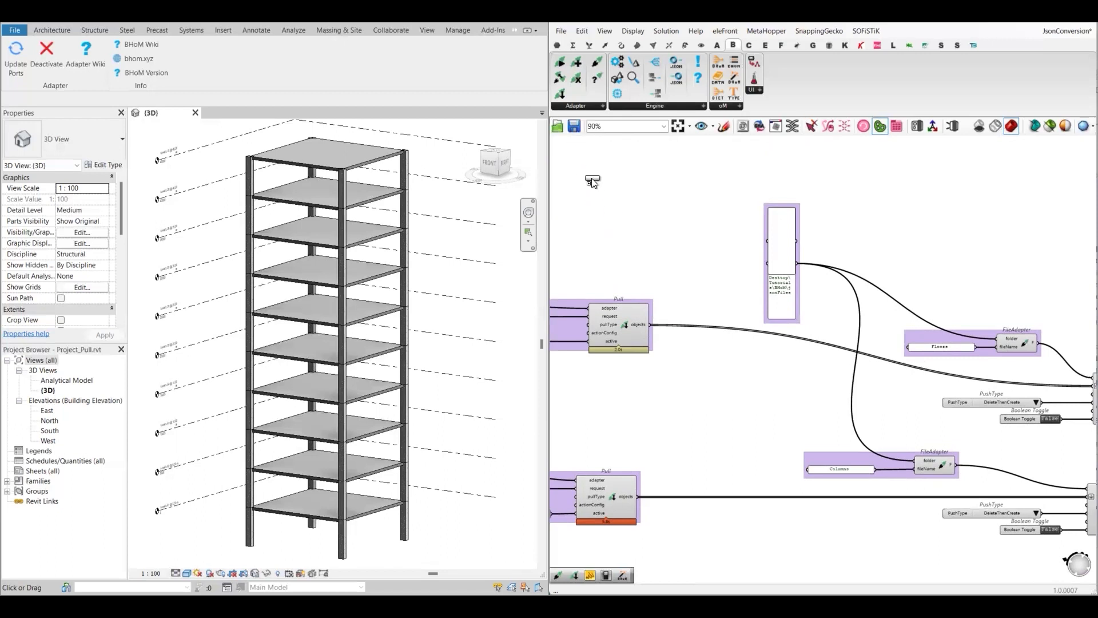
right_click(590, 177)
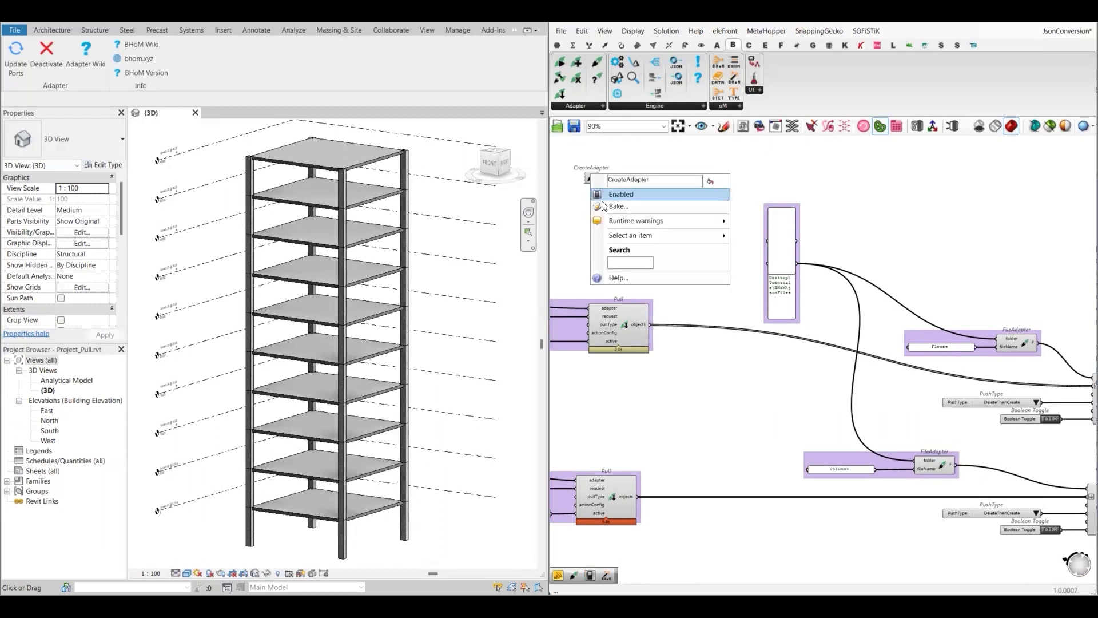
mouse_move(617, 233)
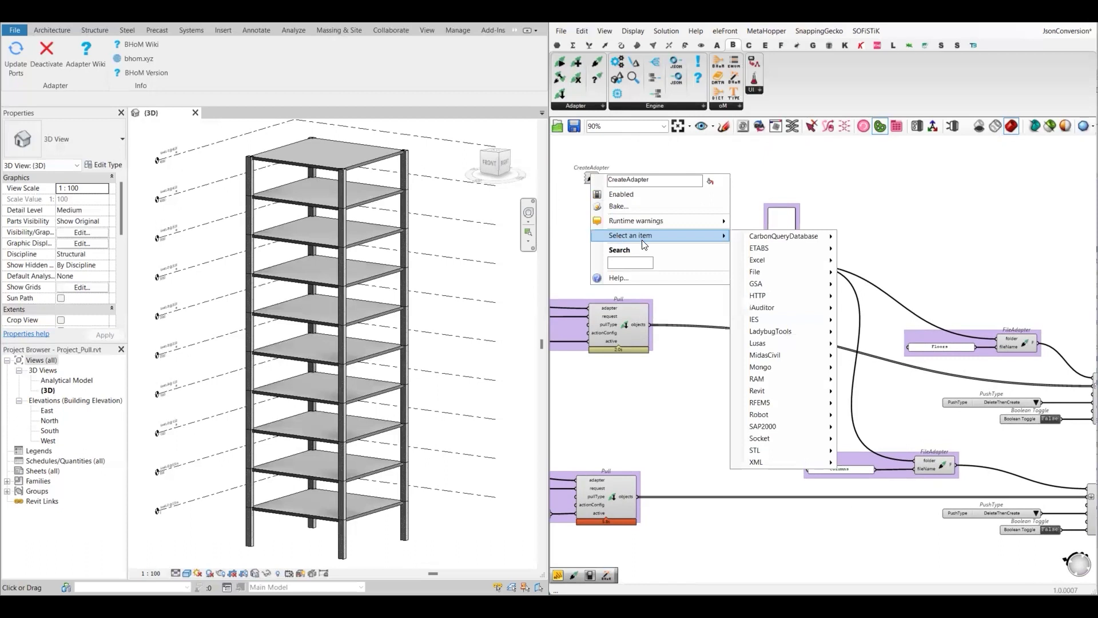
mouse_move(761, 275)
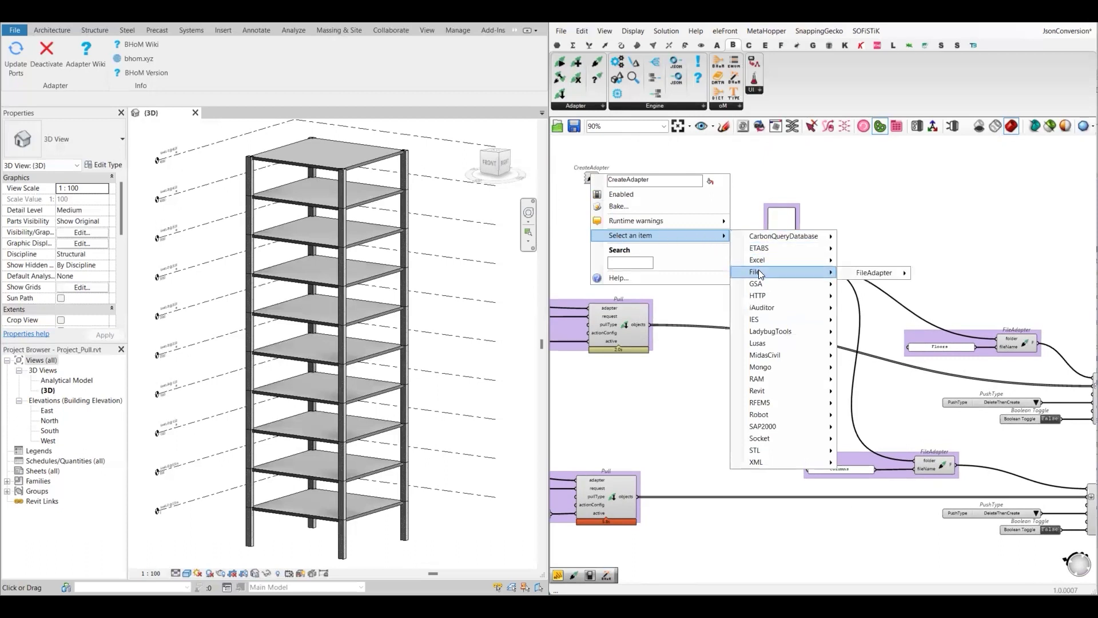
mouse_move(870, 273)
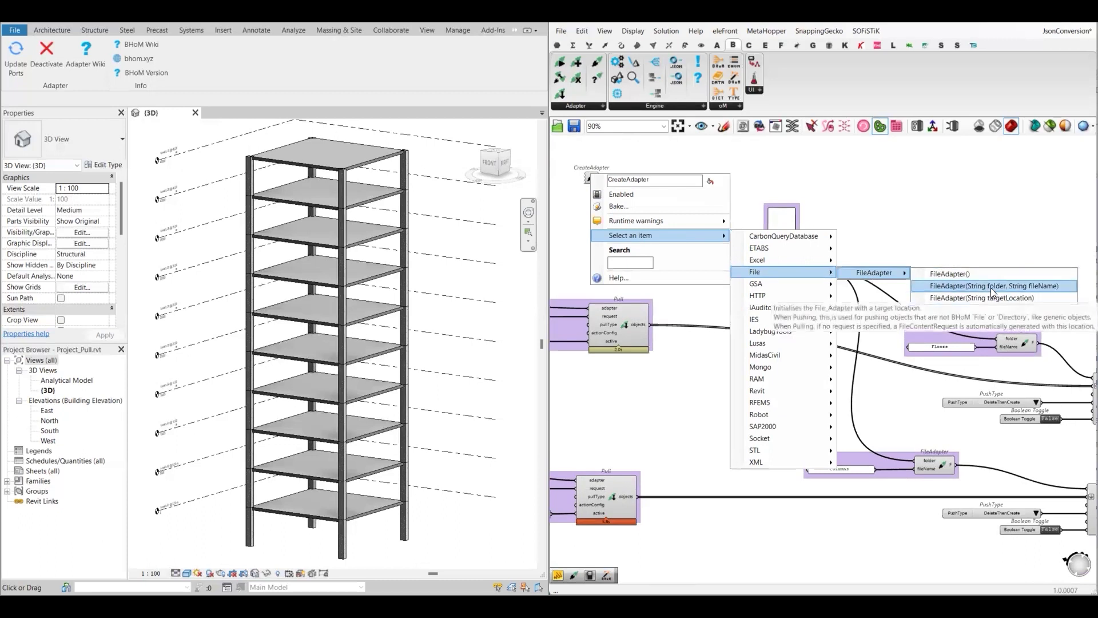
click(1026, 286)
Examine the Floors and Columns FileAdapter inputs and the Push components with their DeleteThenCreate push type
right_drag(1015, 372, 887, 292)
scroll(954, 335, up, 2)
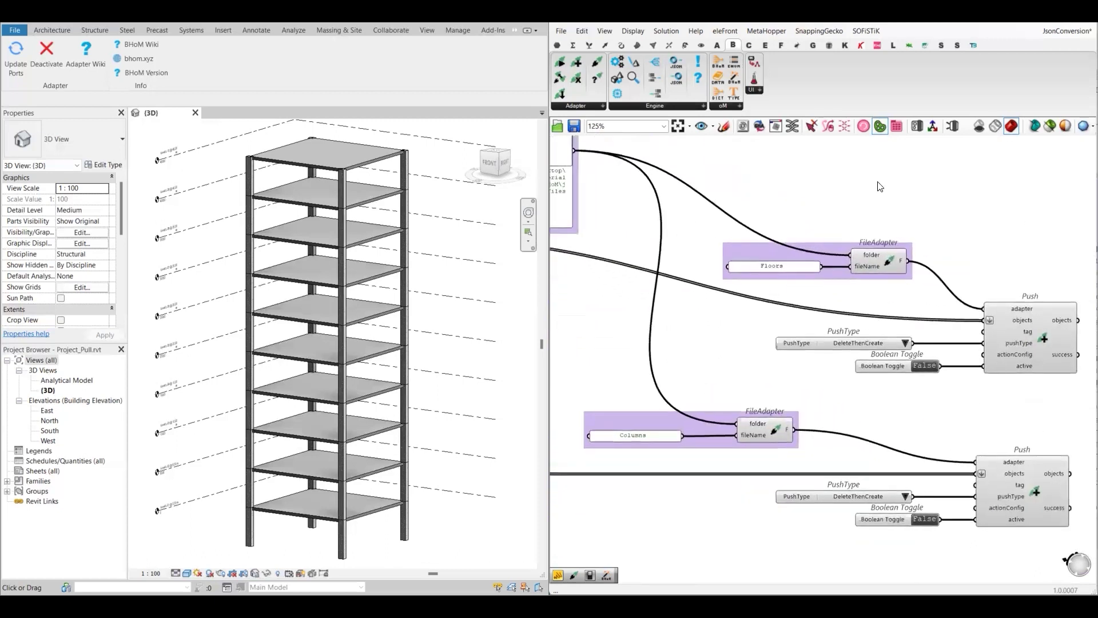
right_drag(790, 208, 838, 219)
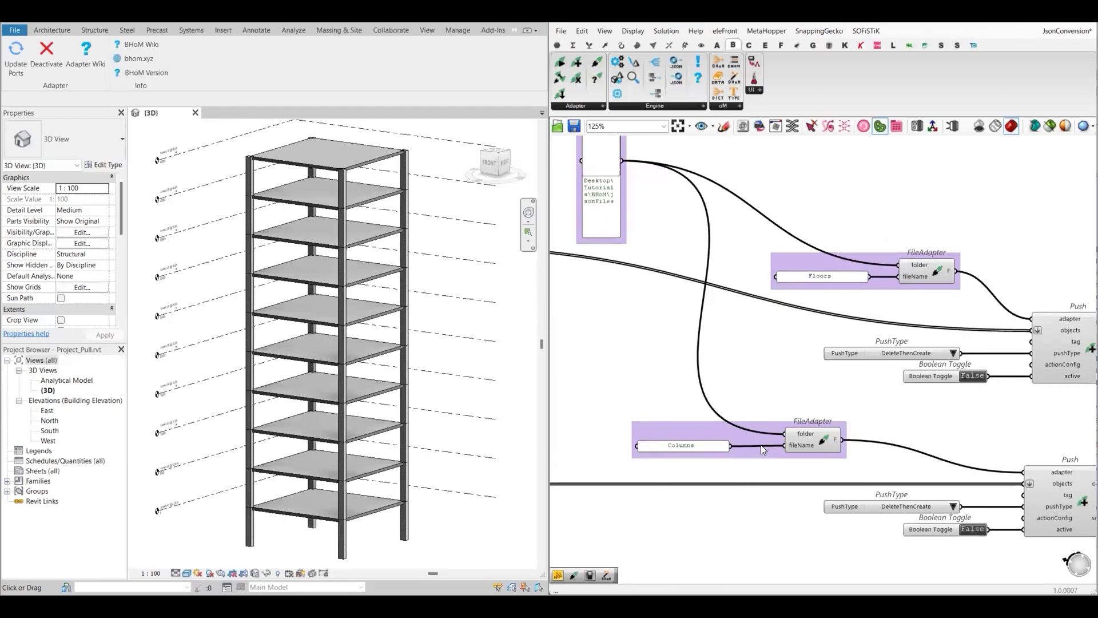
right_drag(925, 407, 831, 383)
right_drag(903, 388, 854, 399)
right_drag(856, 228, 938, 271)
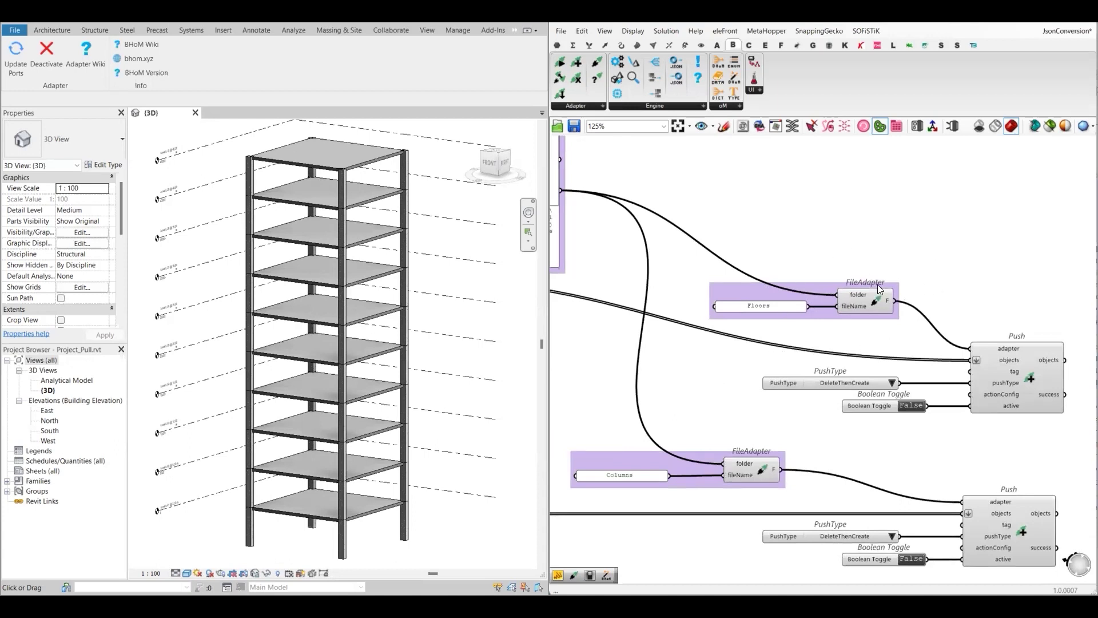
right_drag(941, 359, 874, 343)
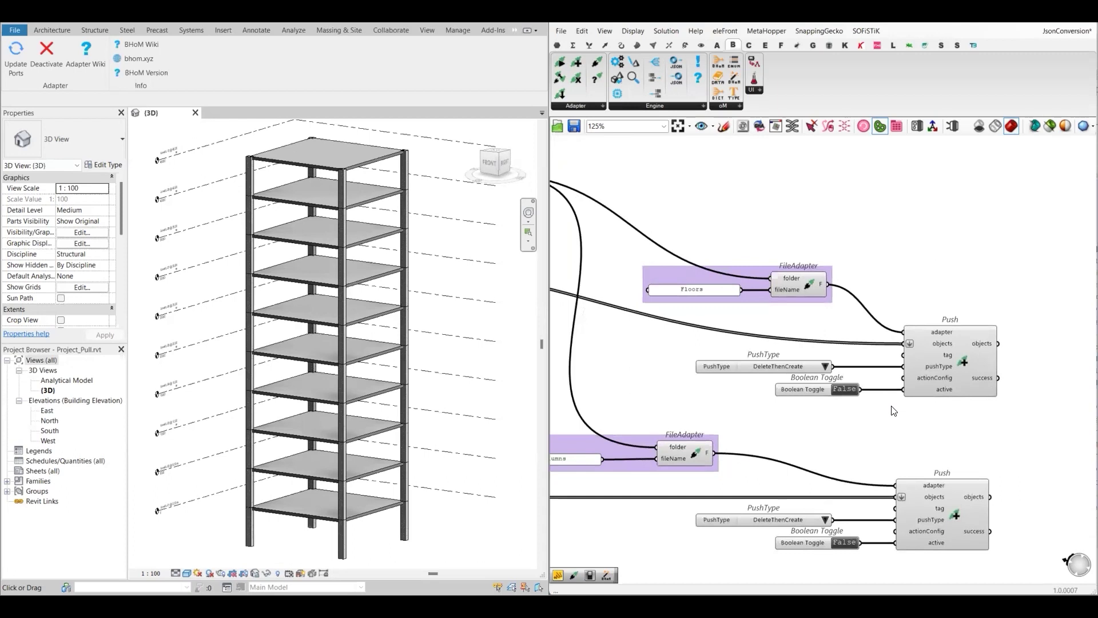
right_drag(946, 424, 937, 420)
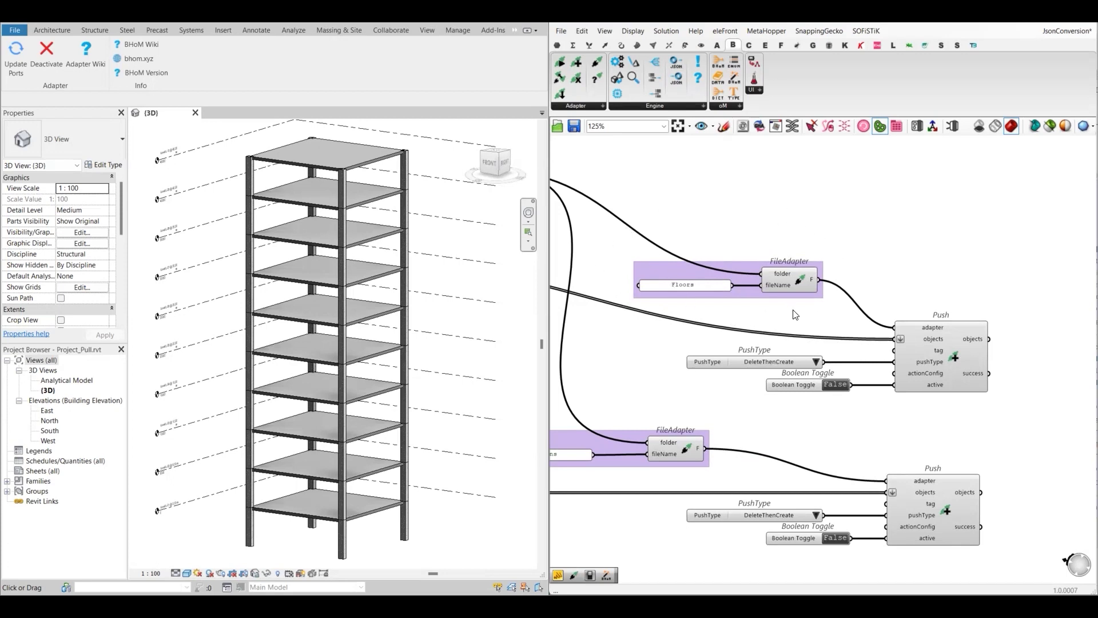
right_drag(913, 416, 896, 387)
scroll(874, 377, up, 3)
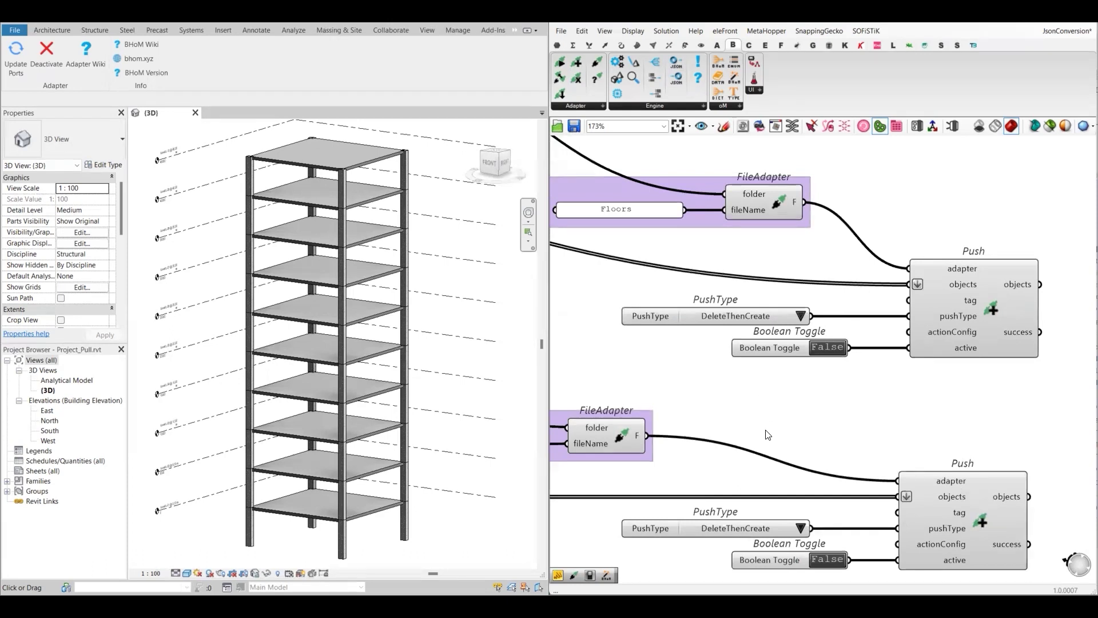
right_drag(699, 562, 700, 546)
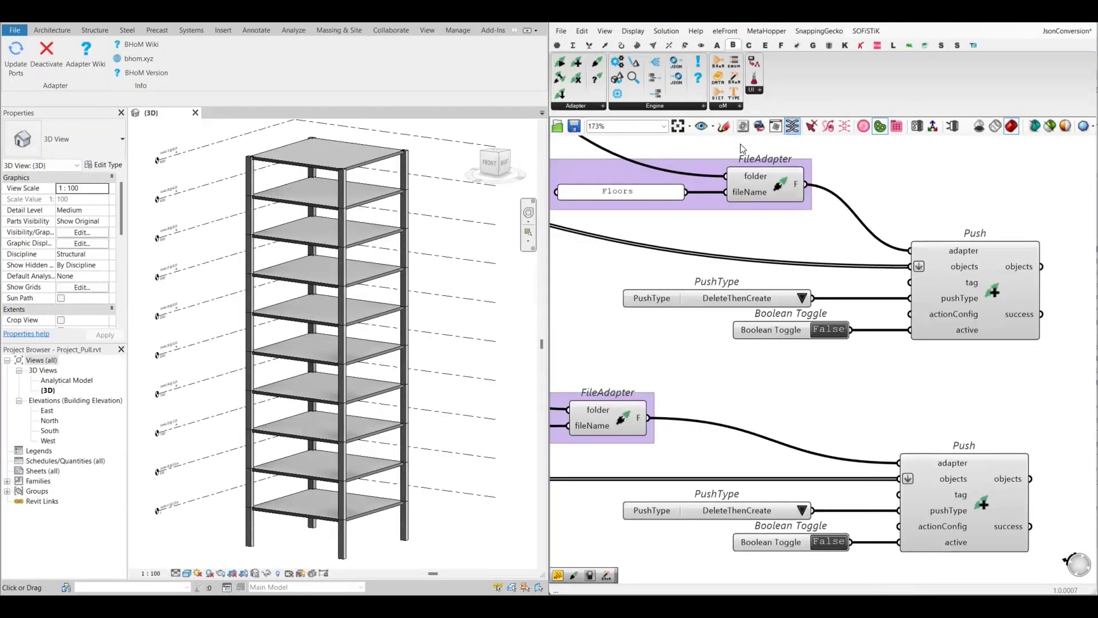
Activate the floors and columns Push components by setting both Boolean toggles to True, and check the jsonFiles folder
right_drag(843, 414, 822, 368)
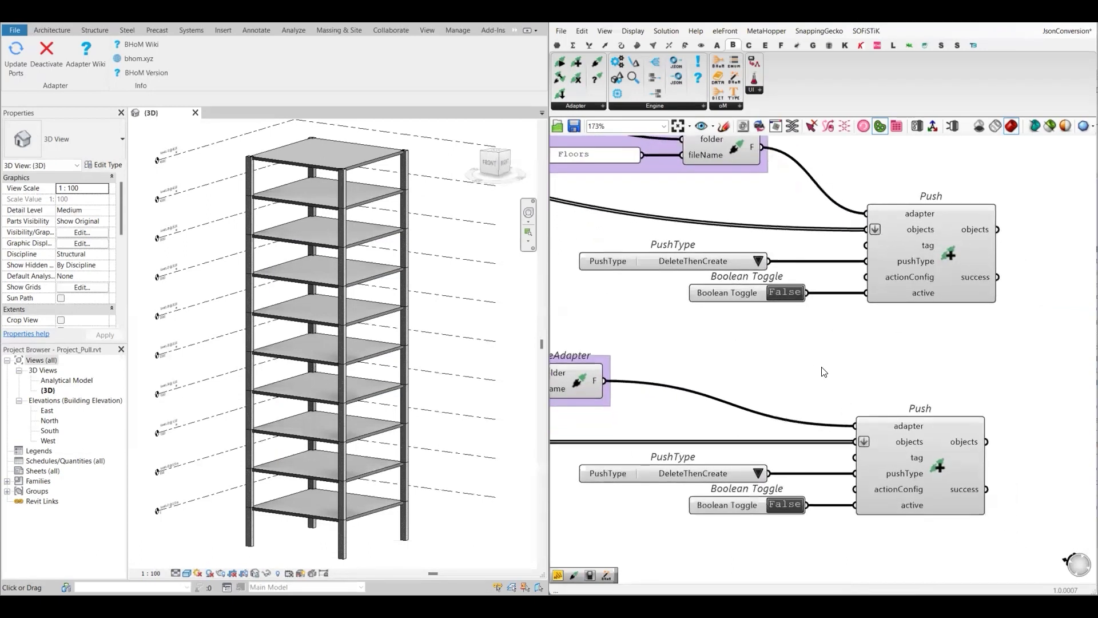
double_click(786, 296)
right_drag(812, 355, 777, 284)
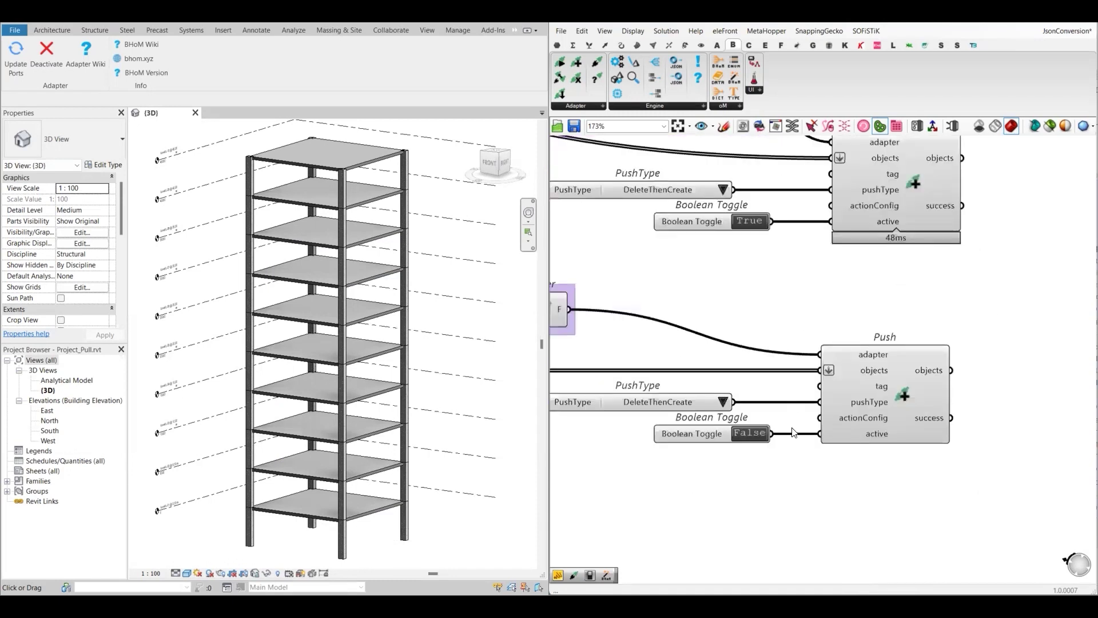
double_click(757, 435)
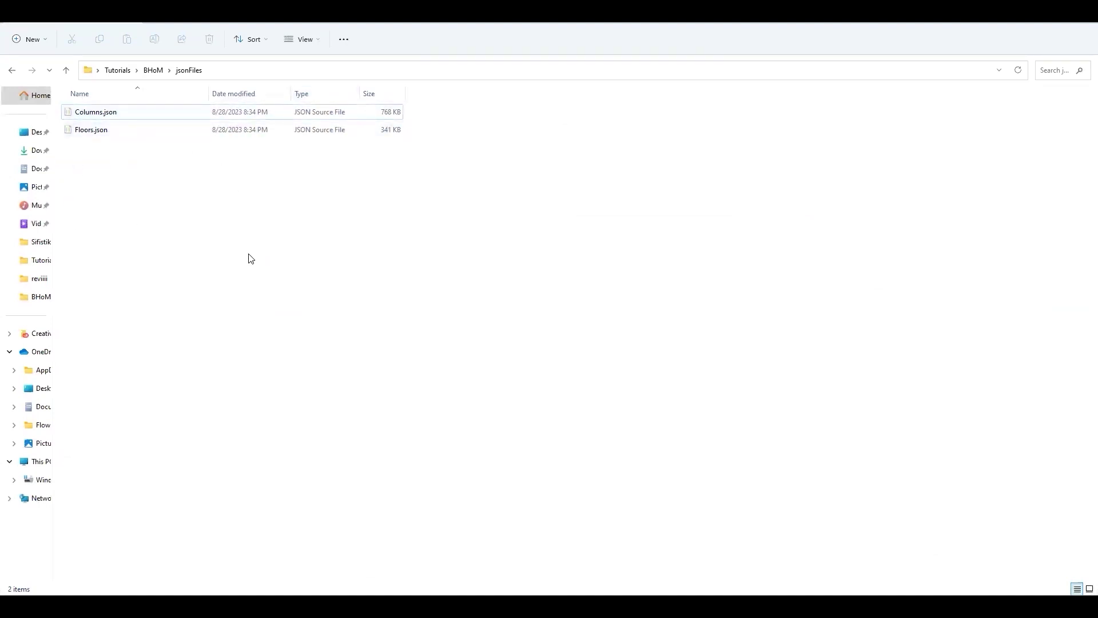
click(677, 606)
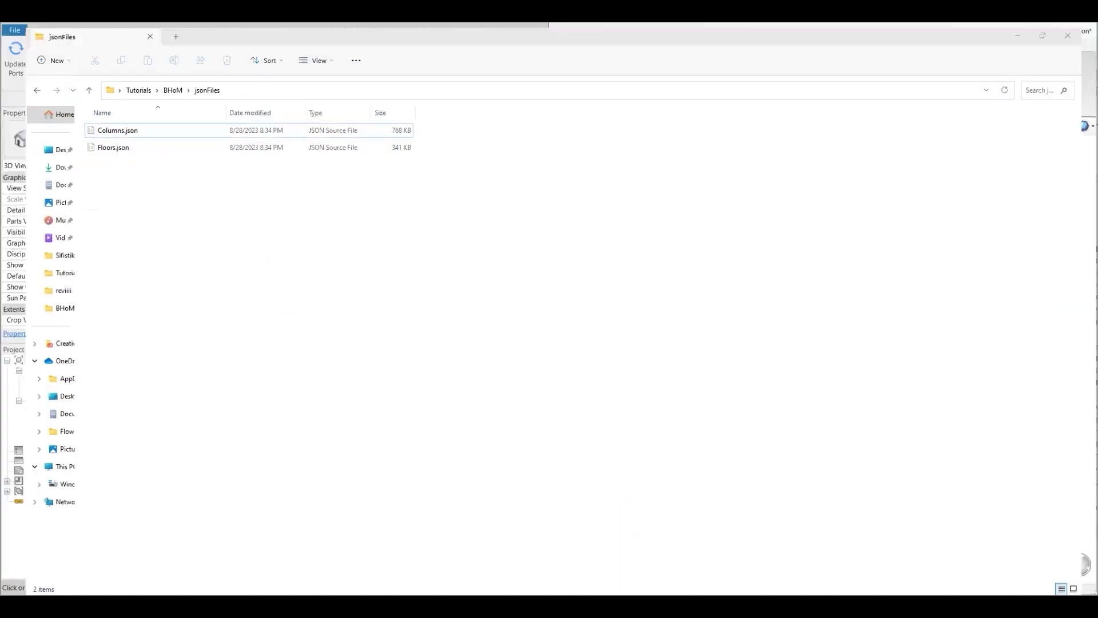
Bring up the empty Revit model Project1 and switch the Grasshopper canvas to the jasonimport definition
scroll(708, 488, down, 4)
right_drag(711, 488, 832, 451)
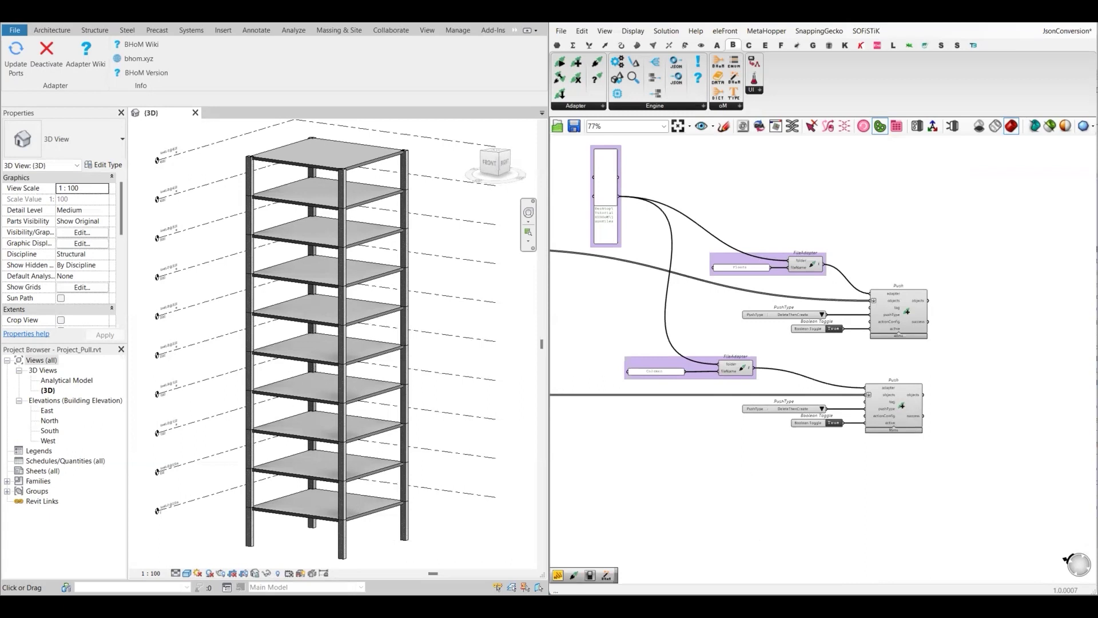
click(831, 553)
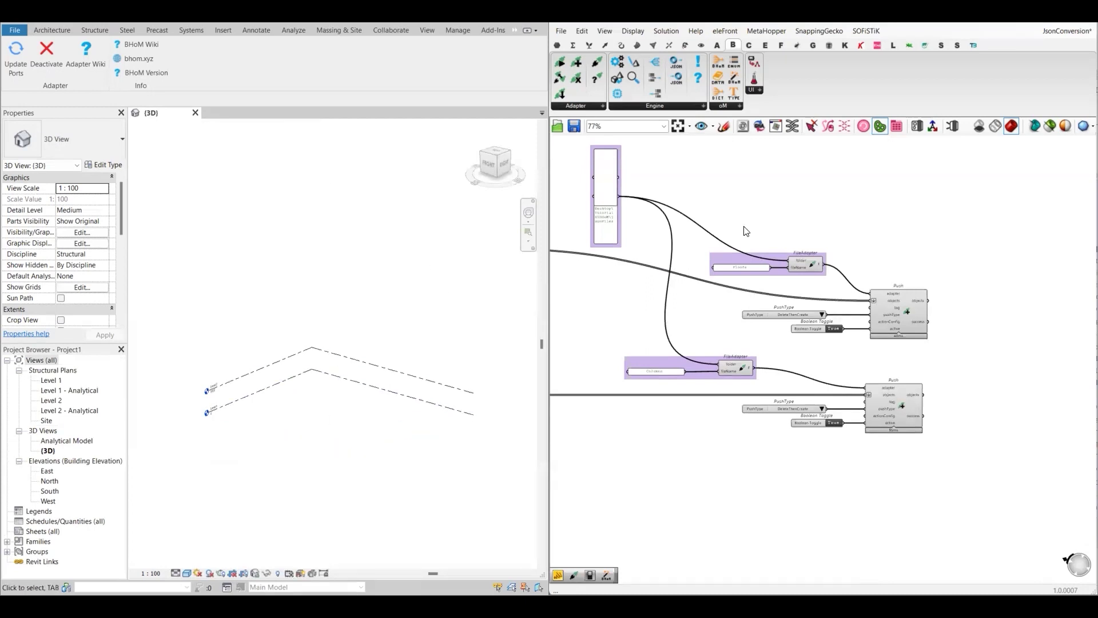
click(1061, 29)
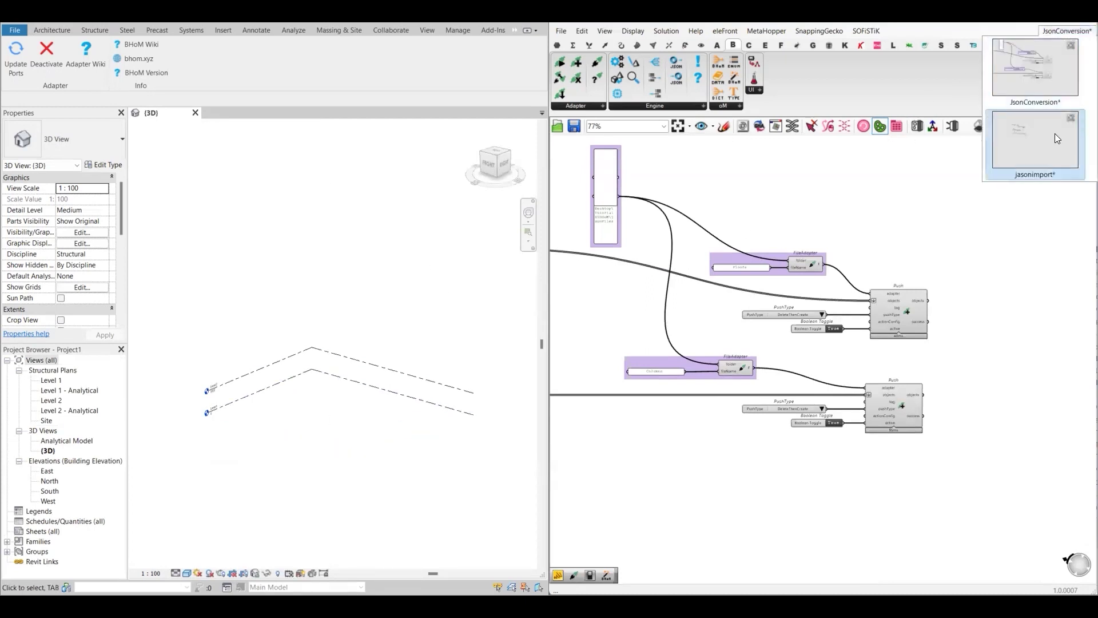
click(1055, 133)
Set the Revit adapter ports to push port 15128 and pull port 15129, matching the ConnectionSettings component
right_drag(620, 360, 667, 338)
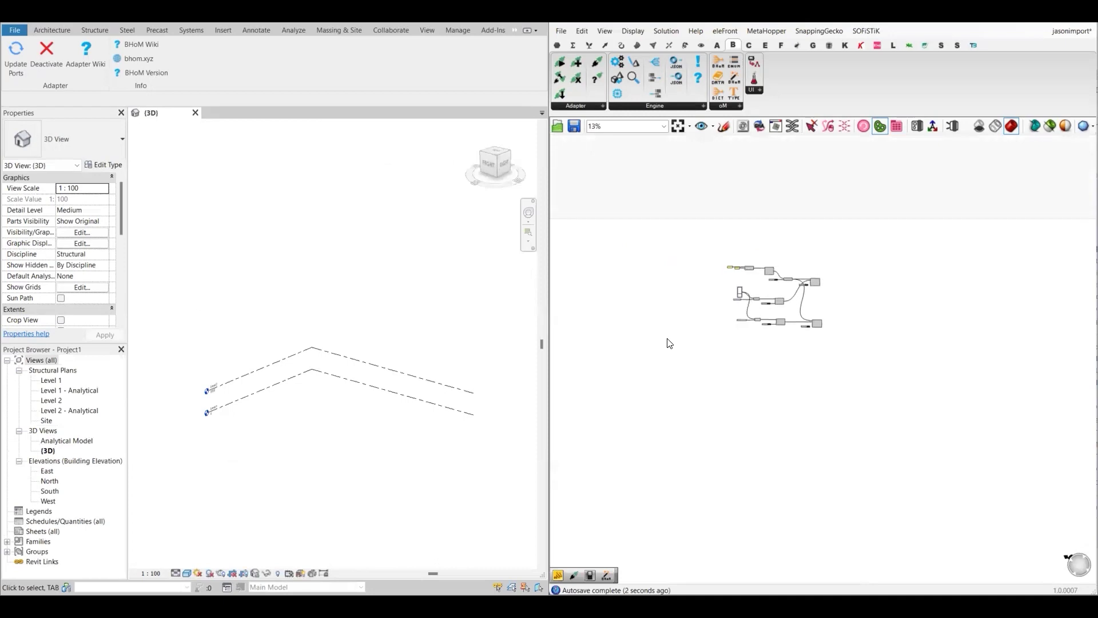
scroll(729, 272, up, 4)
scroll(730, 272, up, 7)
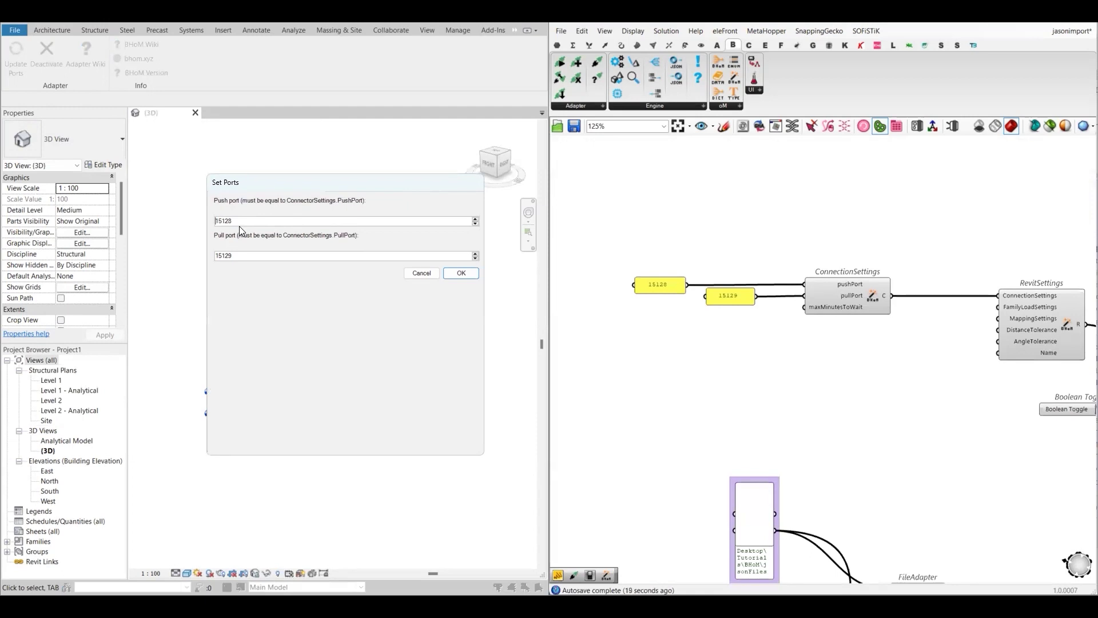
click(463, 274)
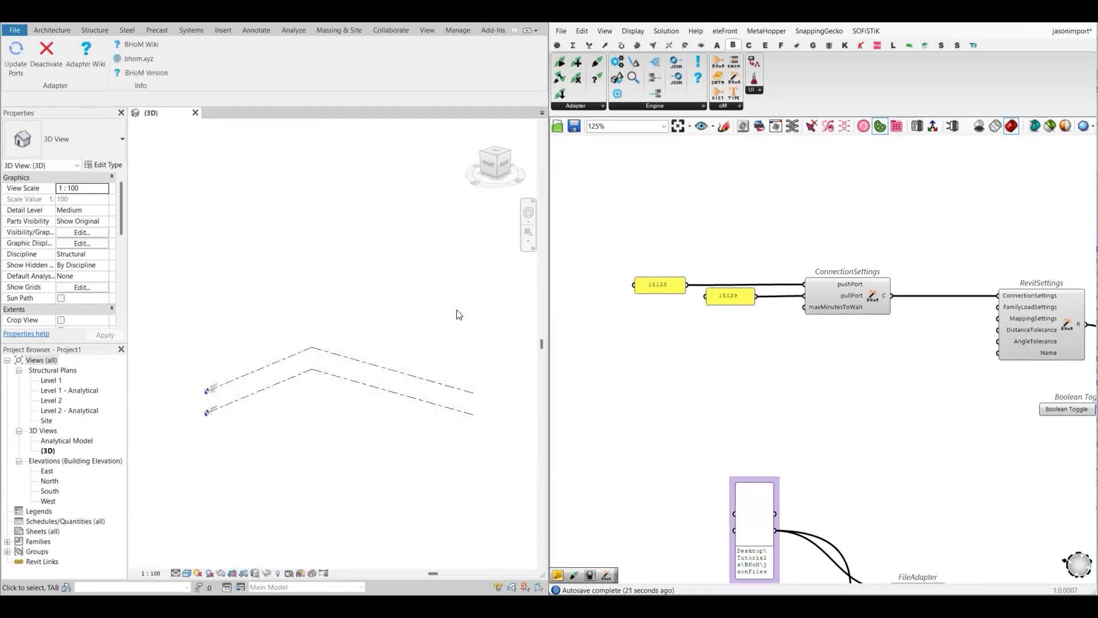
Reactivate the RevitAdapter by switching its Boolean toggle off and back to True
right_drag(944, 413, 777, 367)
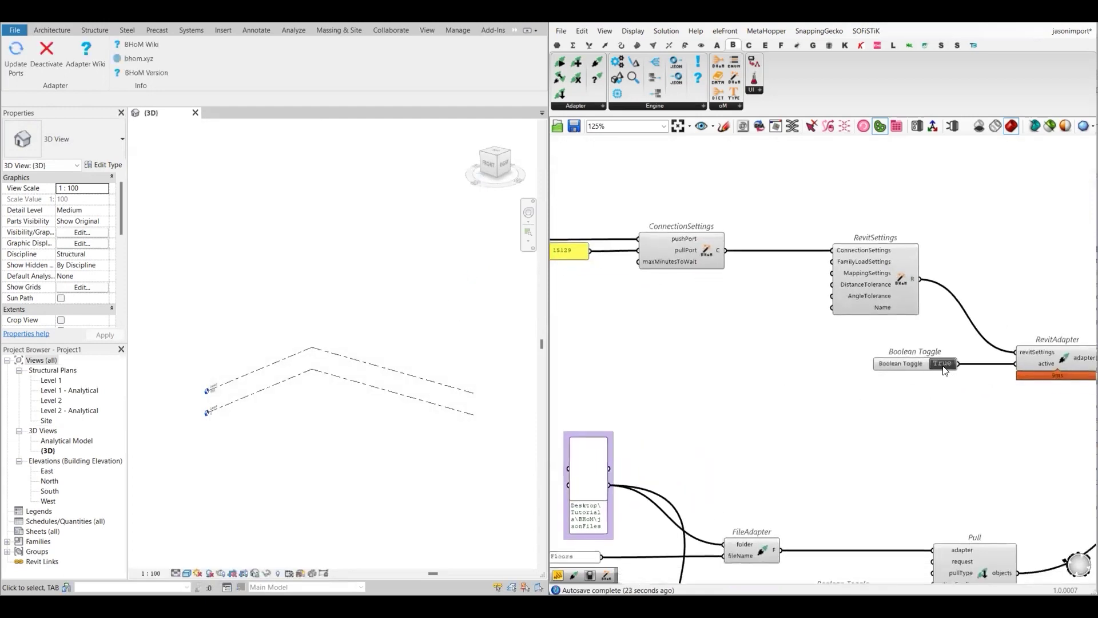
click(942, 366)
click(942, 366)
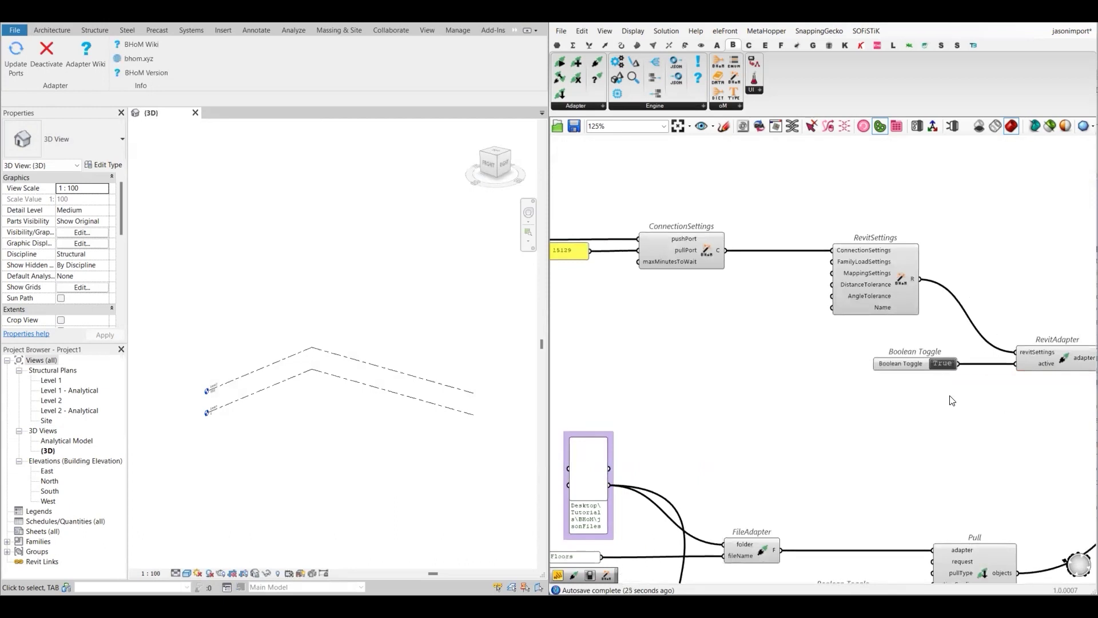
Examine the jasonimport definition, from the RevitAdapter and jsonFiles folder path to the Floors and Columns FileAdapter and Pull components
scroll(926, 392, right, 5)
scroll(846, 388, down, 5)
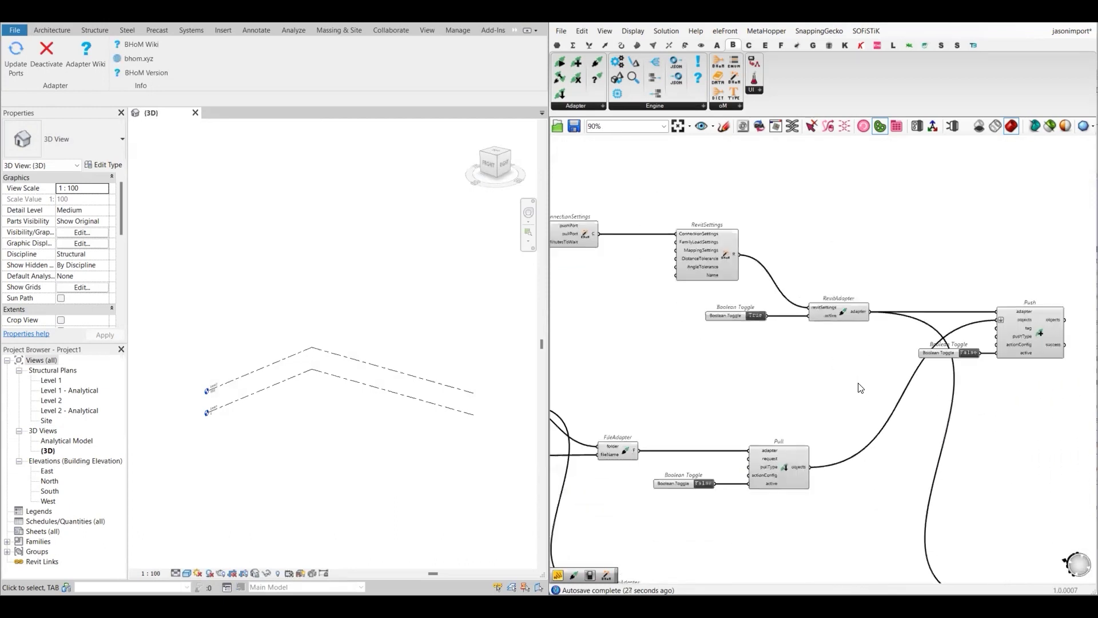
right_drag(866, 384, 875, 355)
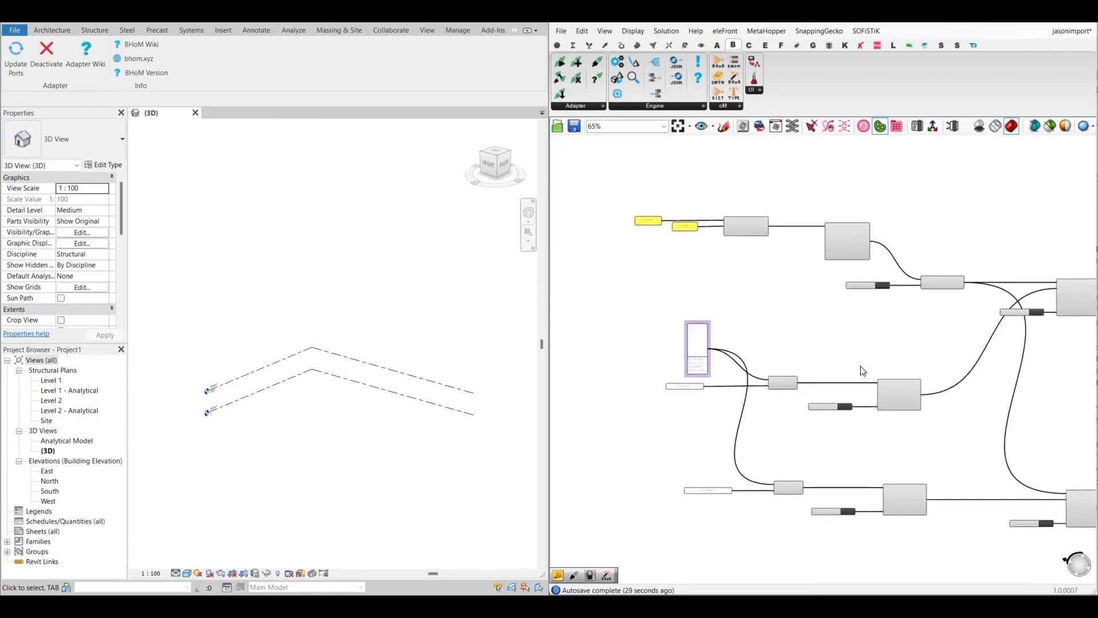
scroll(860, 368, up, 3)
right_drag(811, 337, 942, 327)
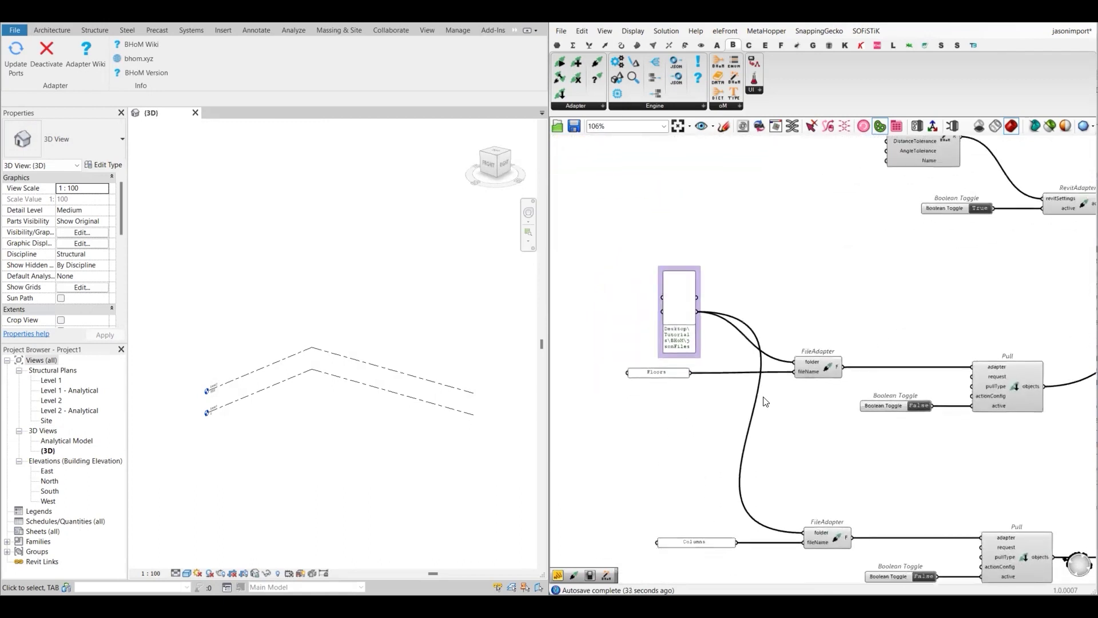
right_drag(765, 402, 787, 395)
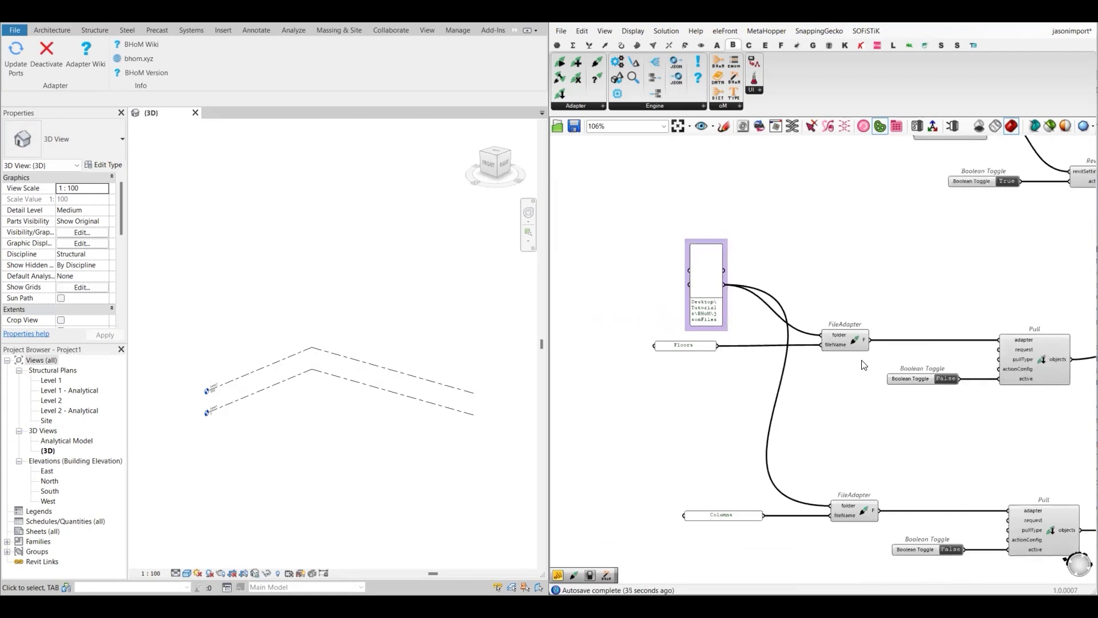
scroll(864, 364, up, 1)
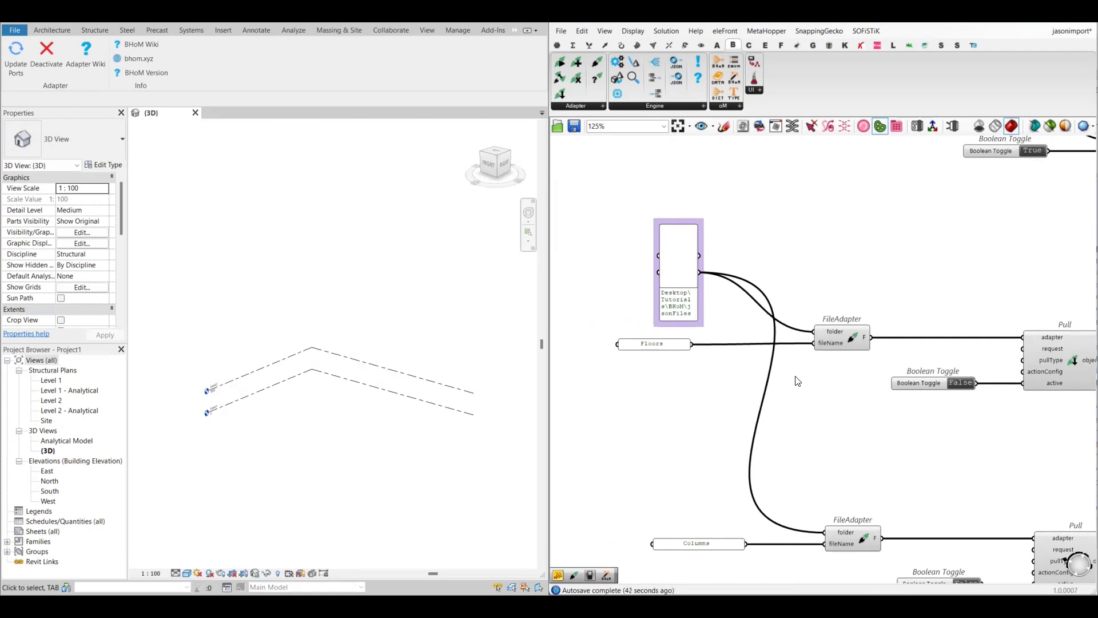
right_click(818, 388)
click(875, 284)
right_drag(831, 492, 797, 345)
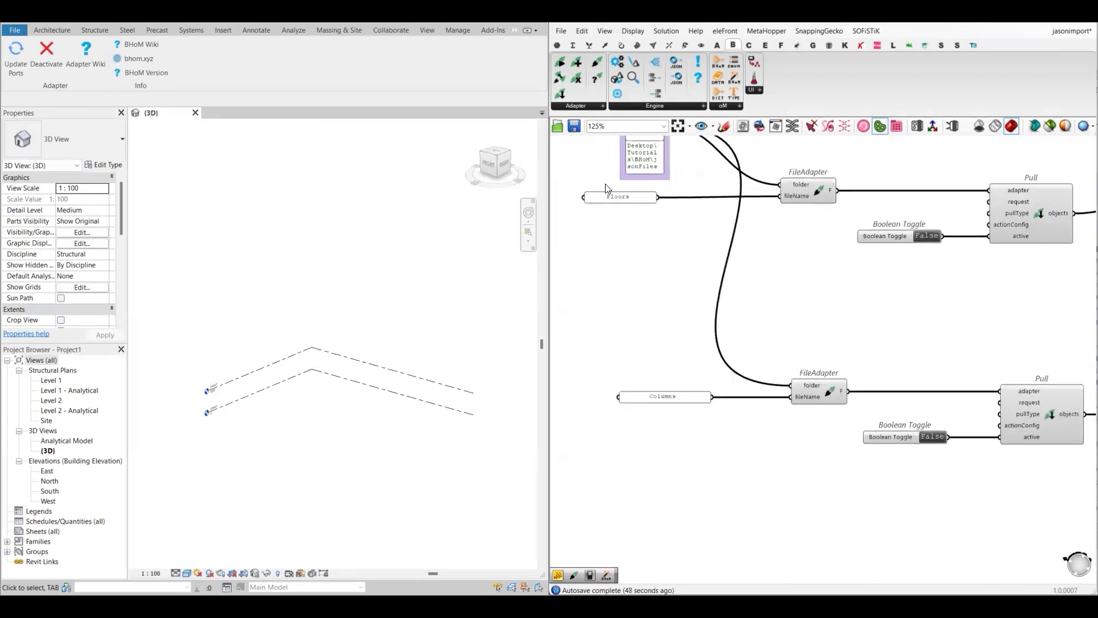
right_drag(762, 457, 690, 482)
right_drag(918, 367, 850, 374)
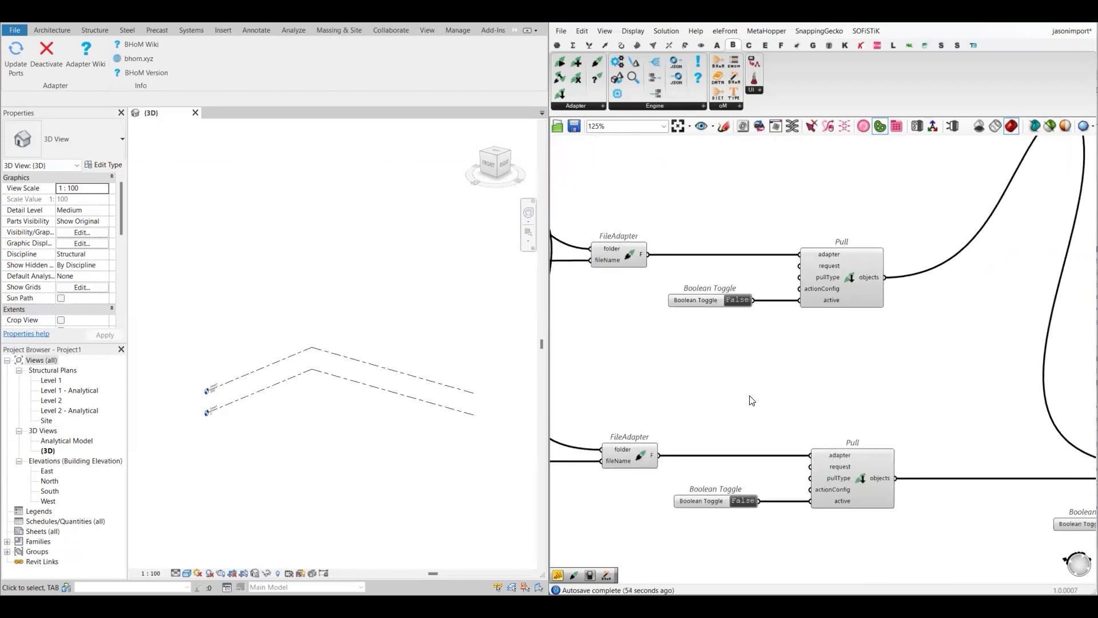
right_drag(829, 376, 805, 371)
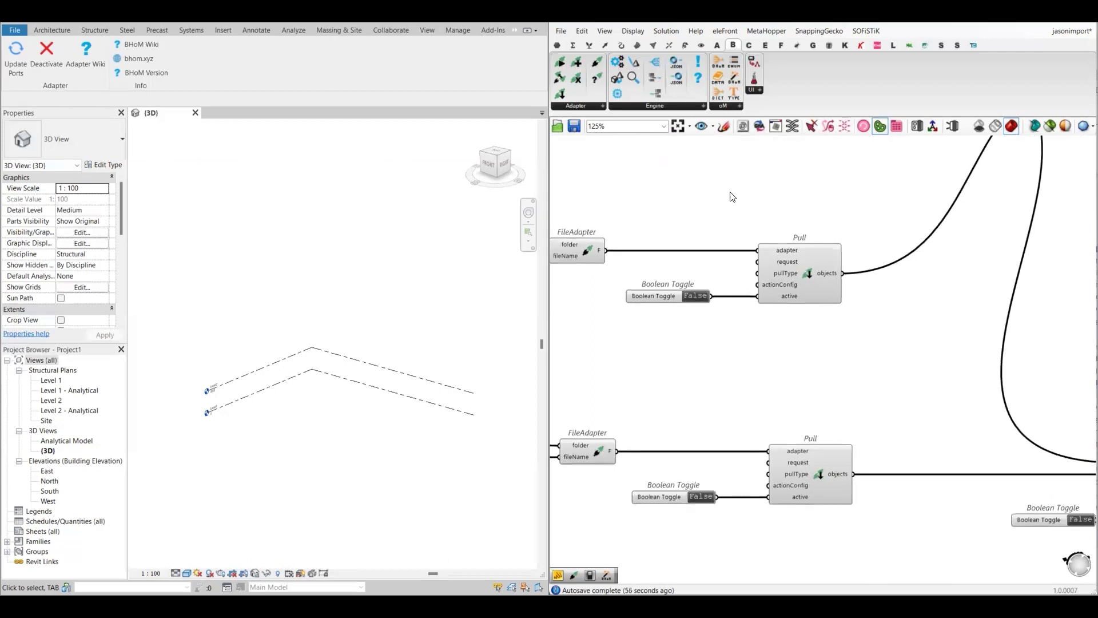
Add a Panel beside the floors Pull component and connect the Pull's objects output to it
click(557, 45)
drag(798, 77, 947, 355)
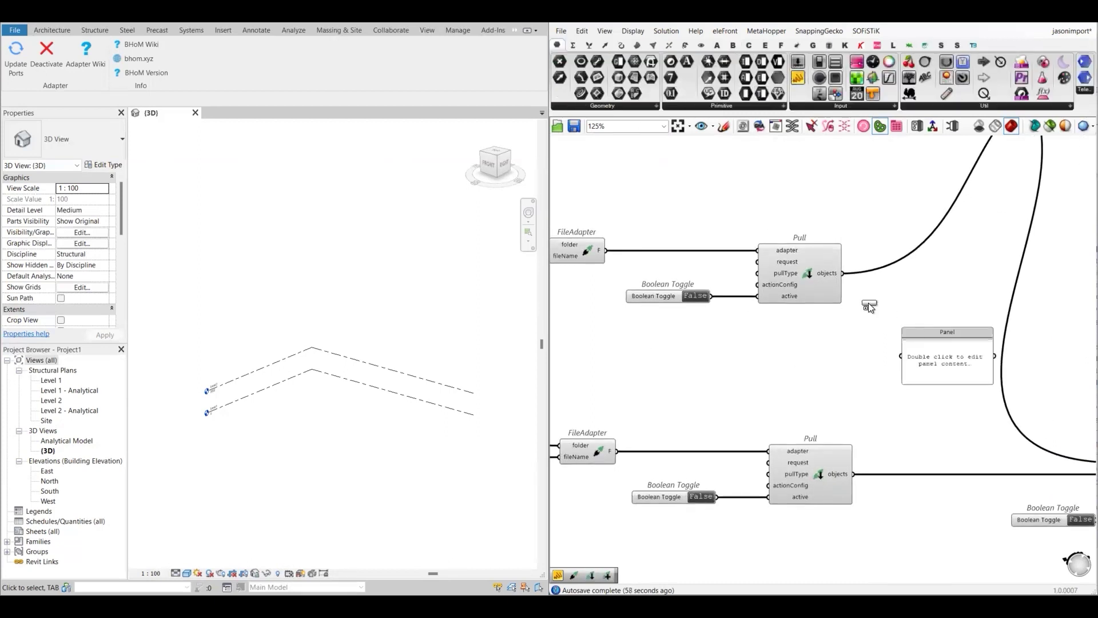
drag(844, 274, 911, 368)
drag(842, 273, 910, 280)
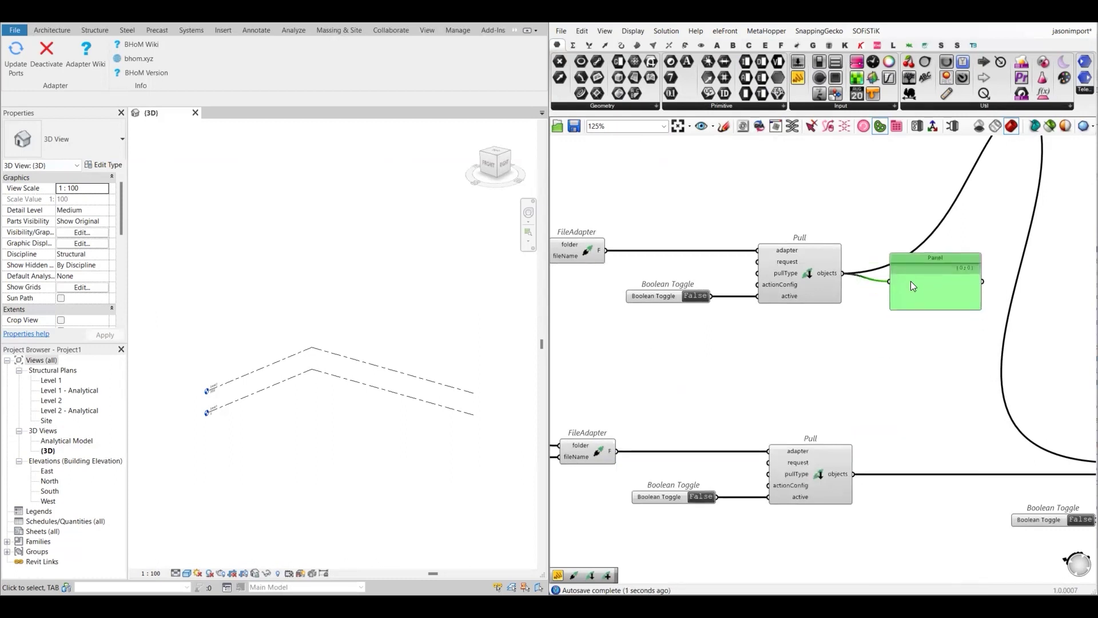
right_drag(922, 343, 864, 349)
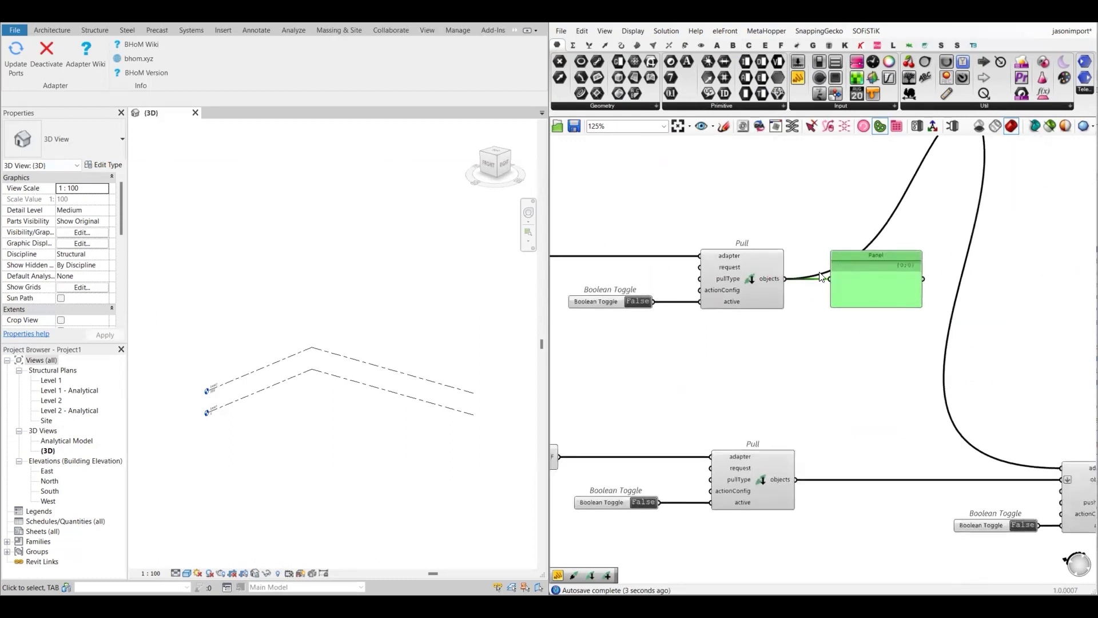
drag(857, 284, 886, 294)
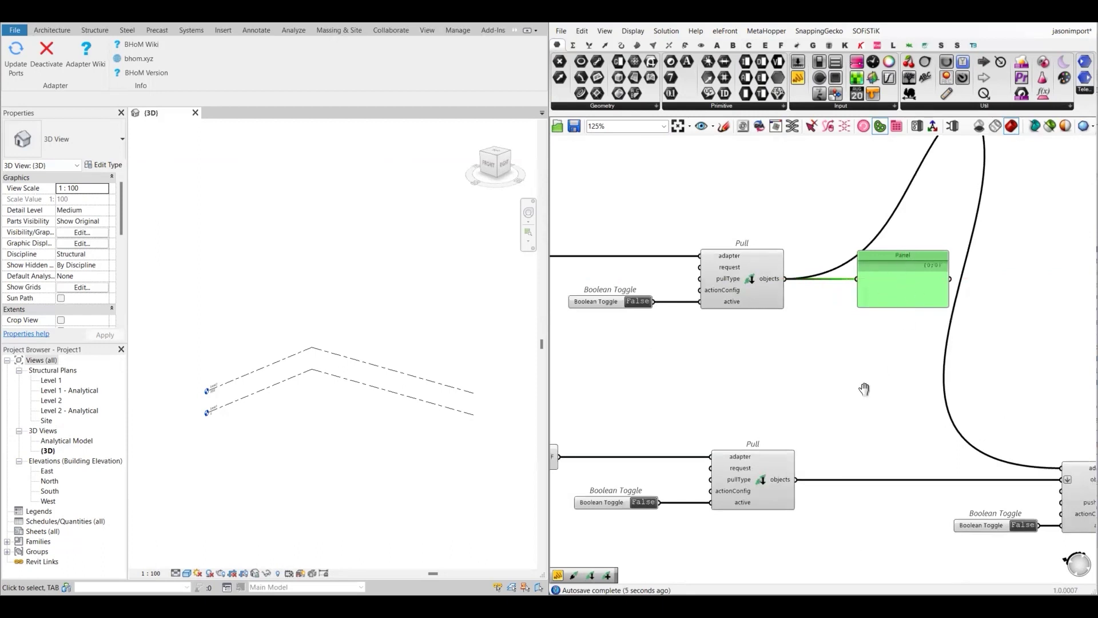
Add a second panel for the columns Pull component, connected to its objects output
right_drag(863, 385, 903, 336)
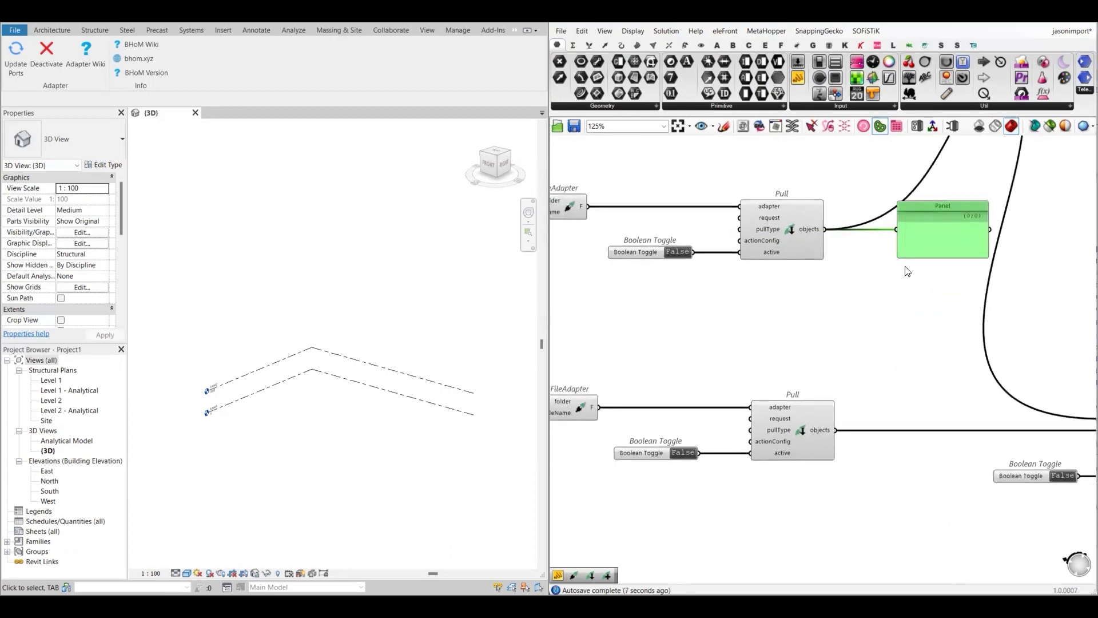
double_click(927, 228)
click(900, 275)
alt+drag(923, 229, 891, 477)
drag(911, 463, 916, 378)
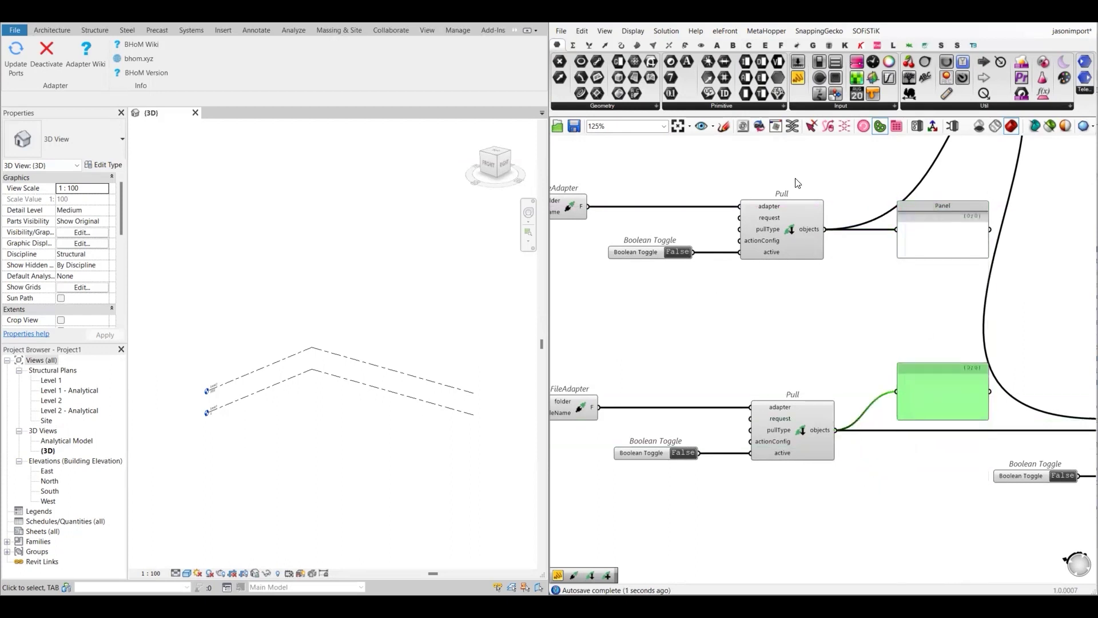
Activate the floors and columns Pull components by setting both Boolean toggles to True, and enlarge the floors panel
right_drag(679, 280, 695, 289)
double_click(691, 261)
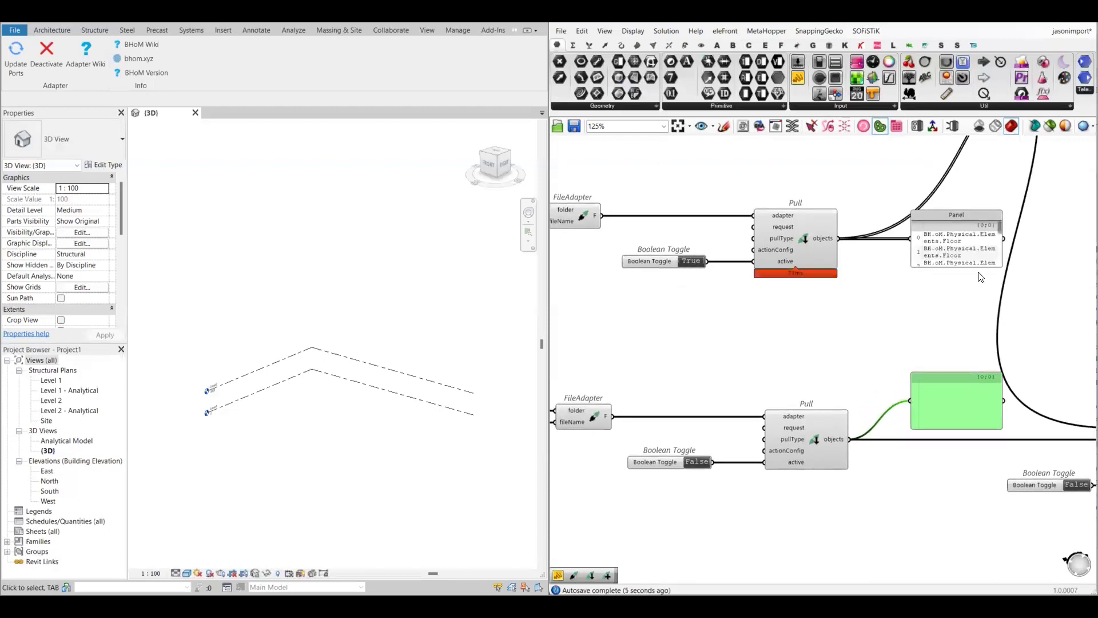
drag(962, 266, 1058, 281)
right_drag(870, 344, 885, 258)
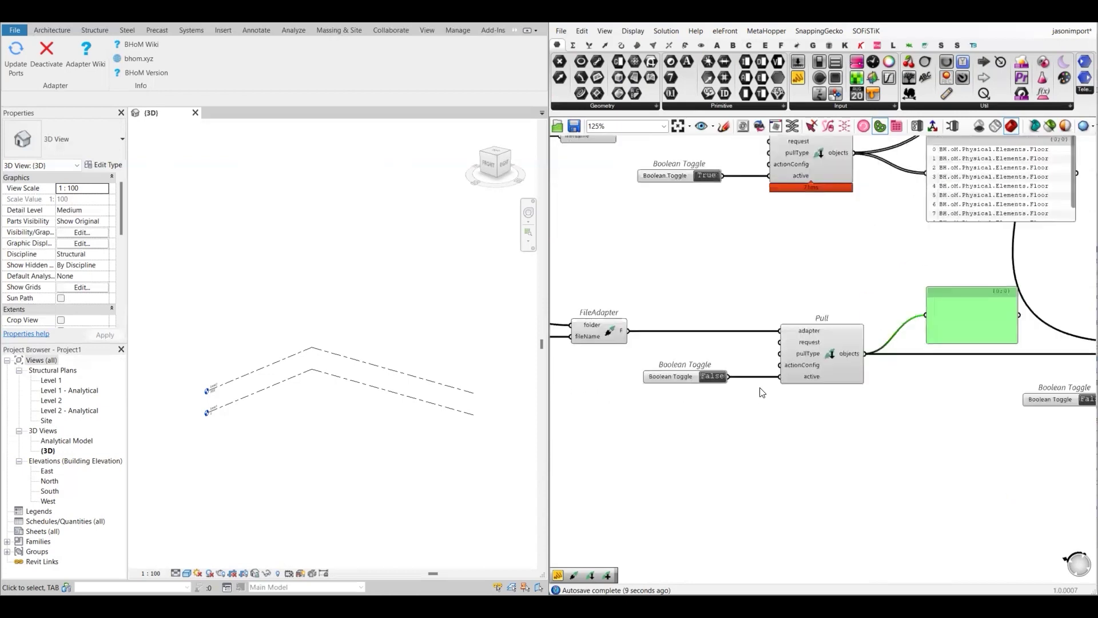
click(713, 377)
right_drag(775, 446, 661, 460)
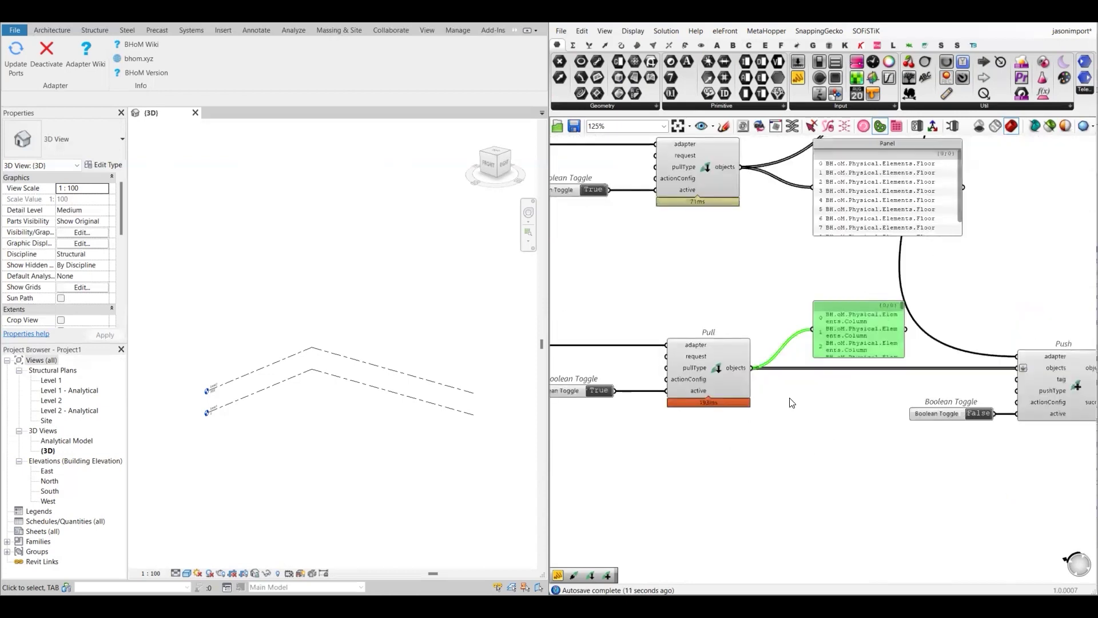
drag(902, 340, 921, 341)
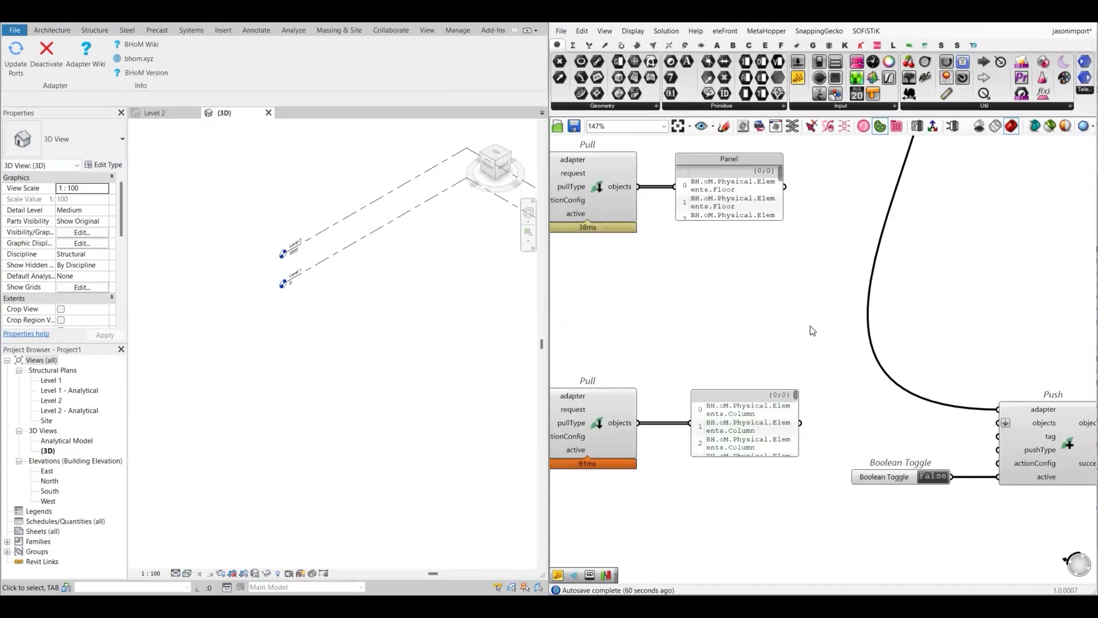
Connect the floors Pull's objects output to the first Push component and set its toggle to True to push the floors into Revit
right_drag(824, 276, 824, 309)
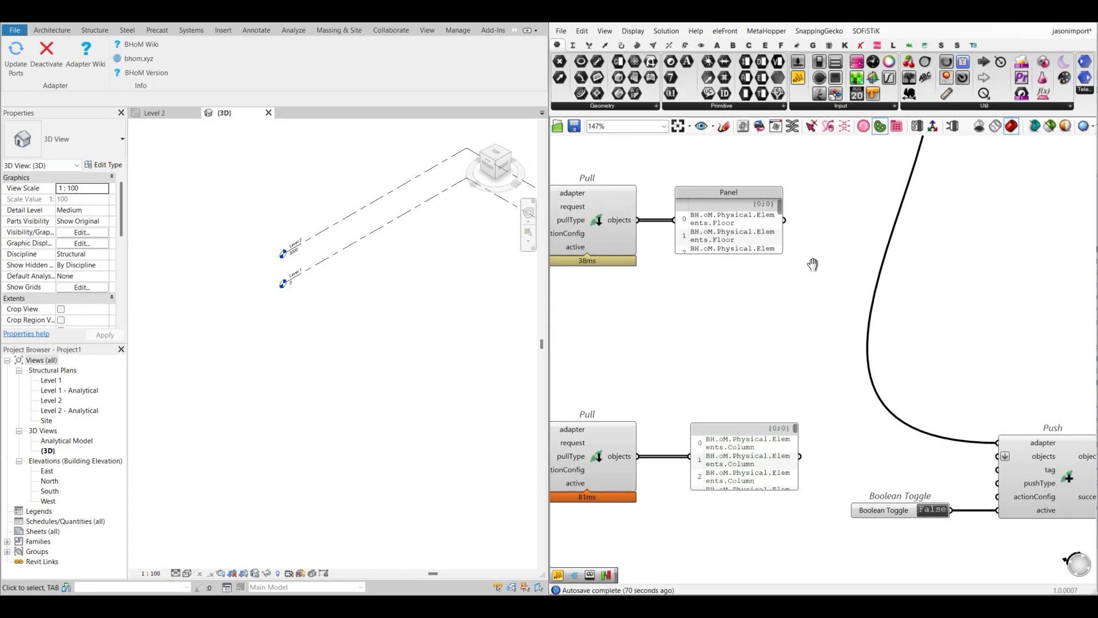
scroll(813, 264, down, 5)
scroll(781, 316, up, 3)
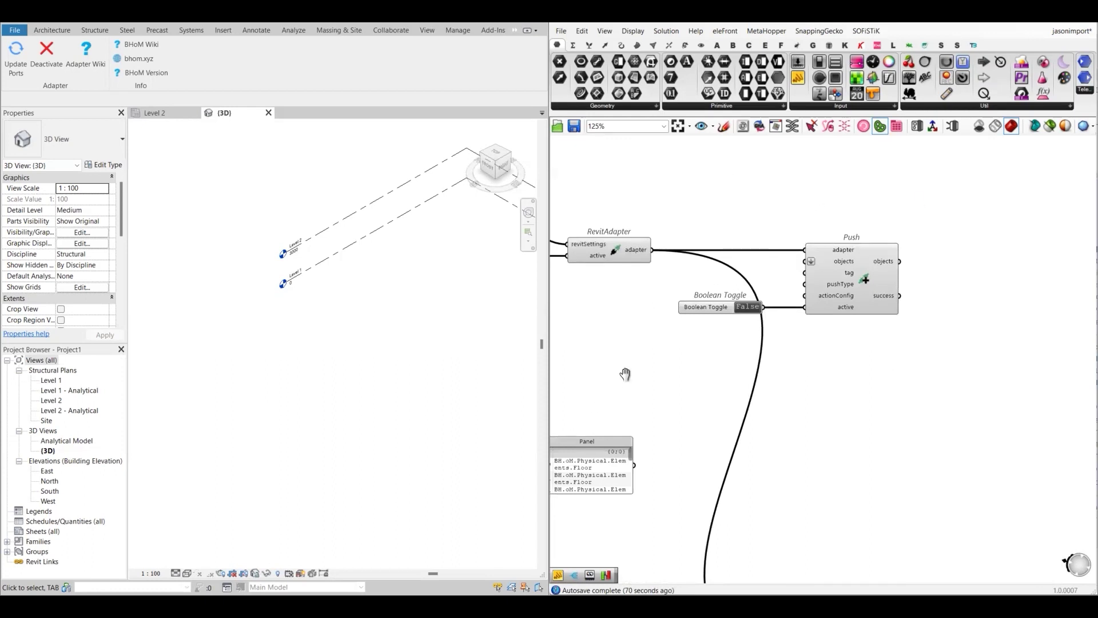
right_drag(625, 374, 682, 343)
right_drag(667, 388, 709, 370)
right_drag(617, 404, 608, 437)
drag(601, 450, 896, 246)
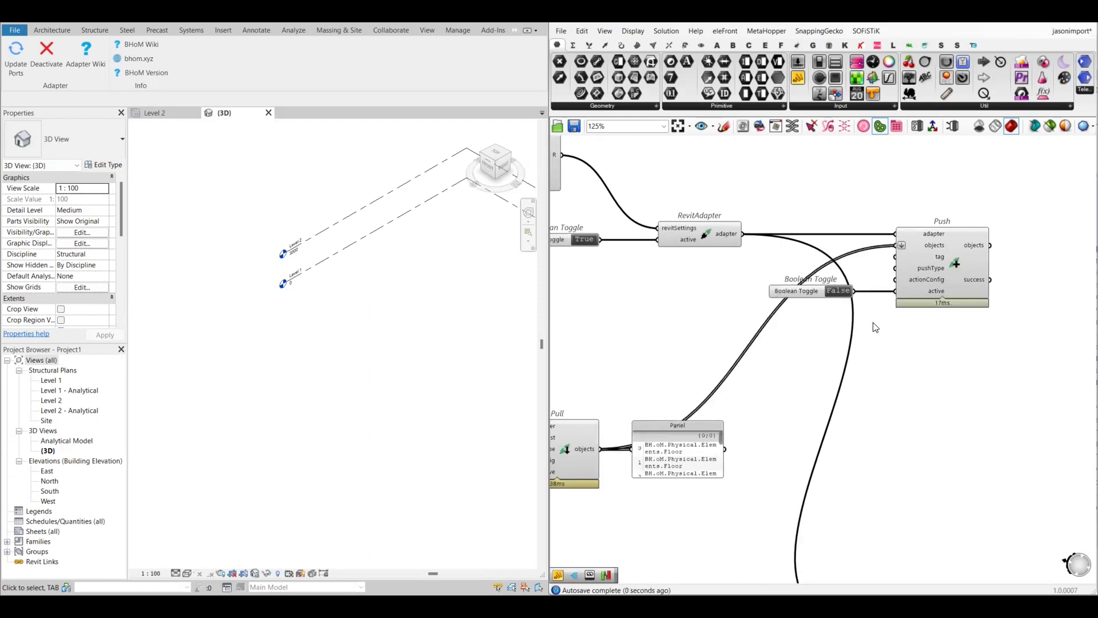
double_click(838, 291)
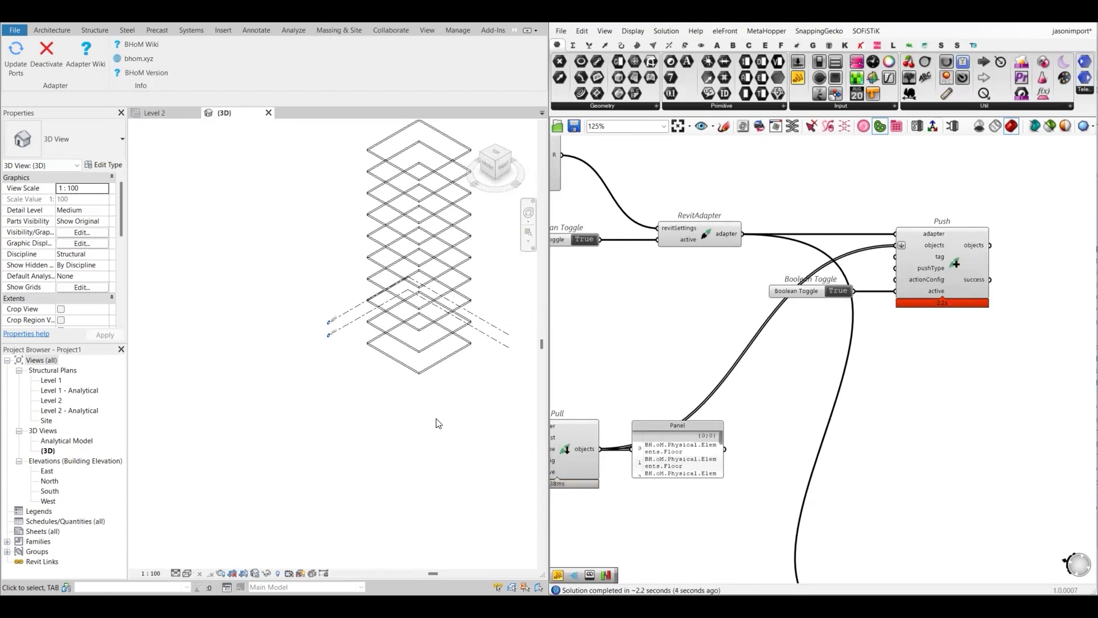
shift+middle_drag(451, 426, 414, 470)
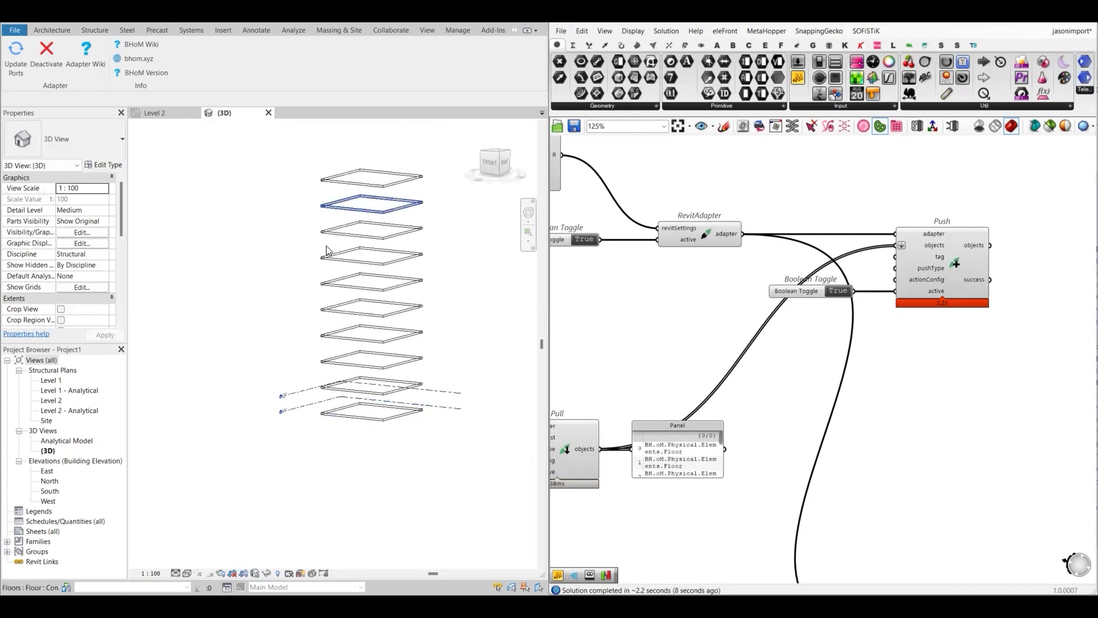
Connect the columns Pull's objects output to the second Push component and set its toggle to True to push the columns into Revit
scroll(907, 406, down, 5)
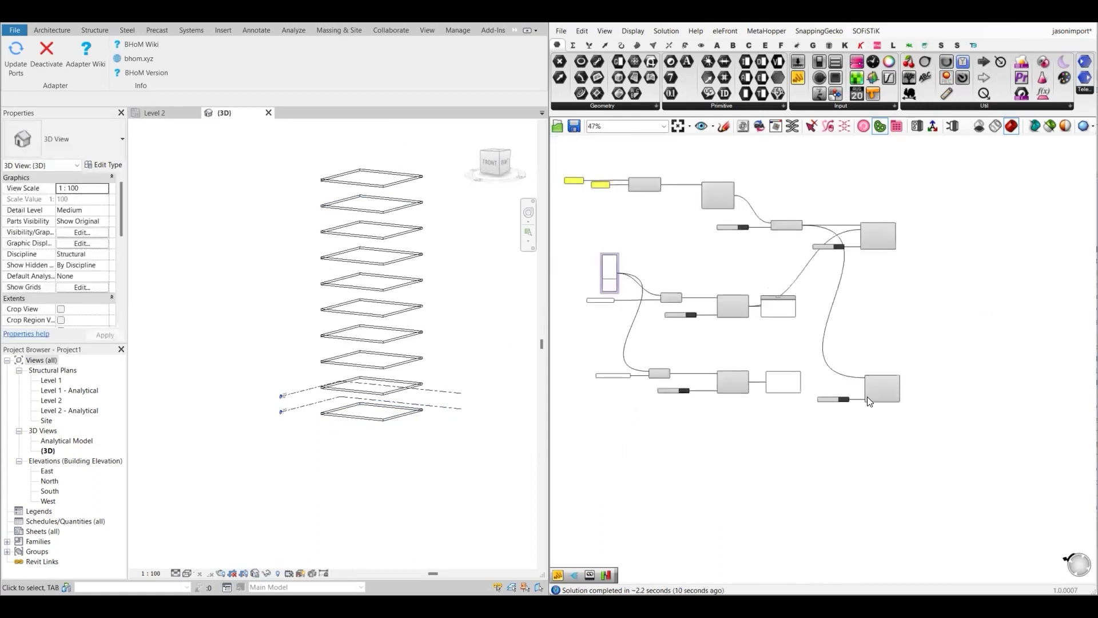
scroll(867, 396, up, 5)
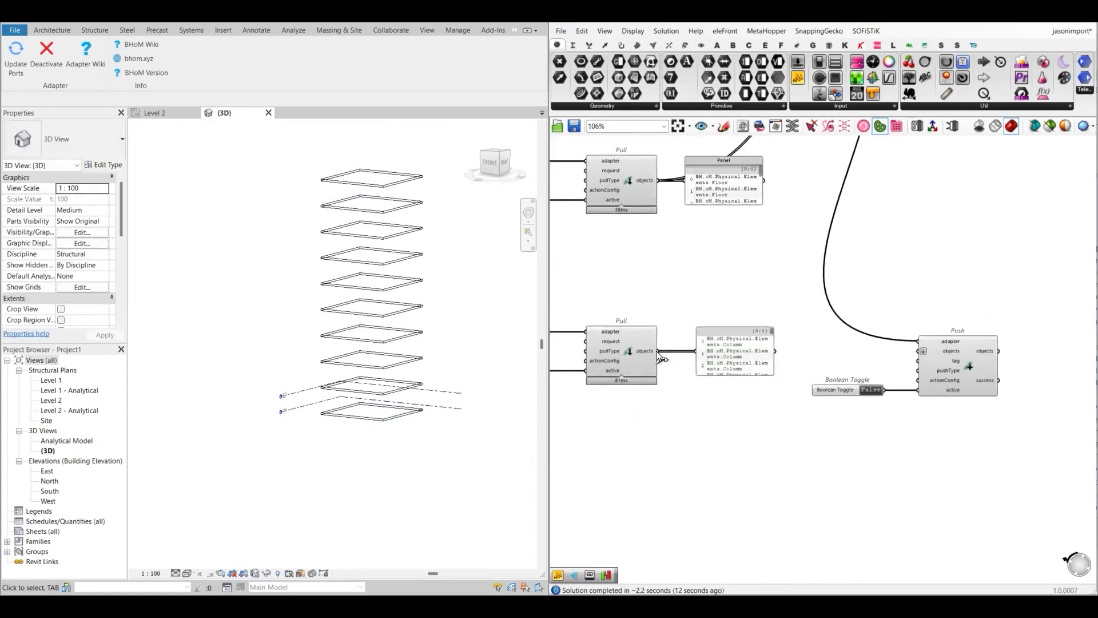
drag(658, 350, 919, 351)
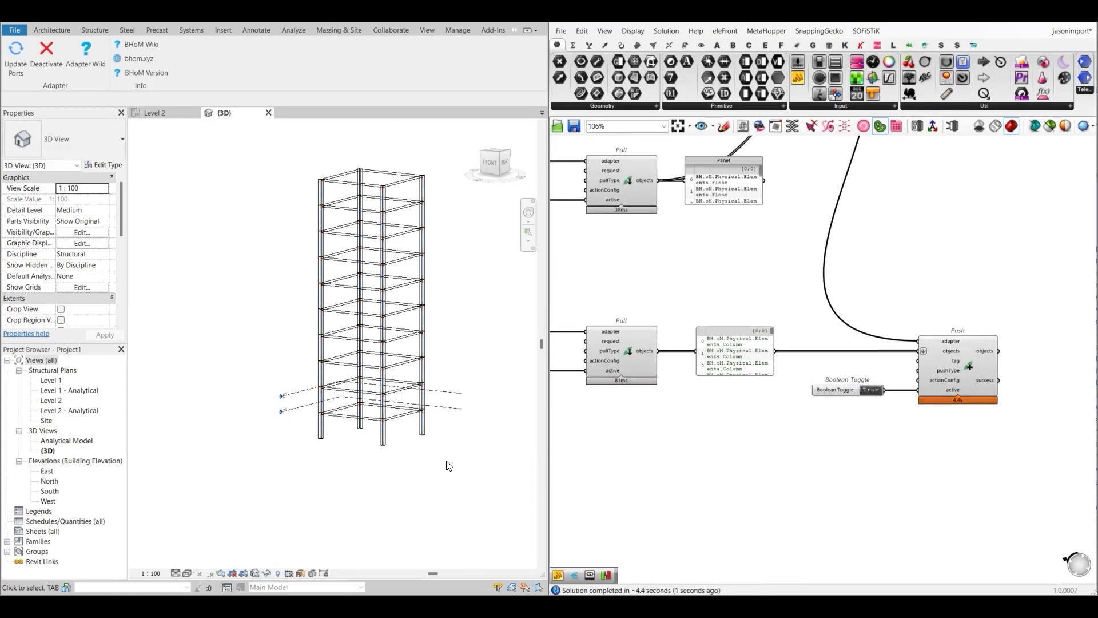
Set the Revit 3D view's visual style to shaded and view the imported building from a higher angle
click(188, 572)
click(207, 535)
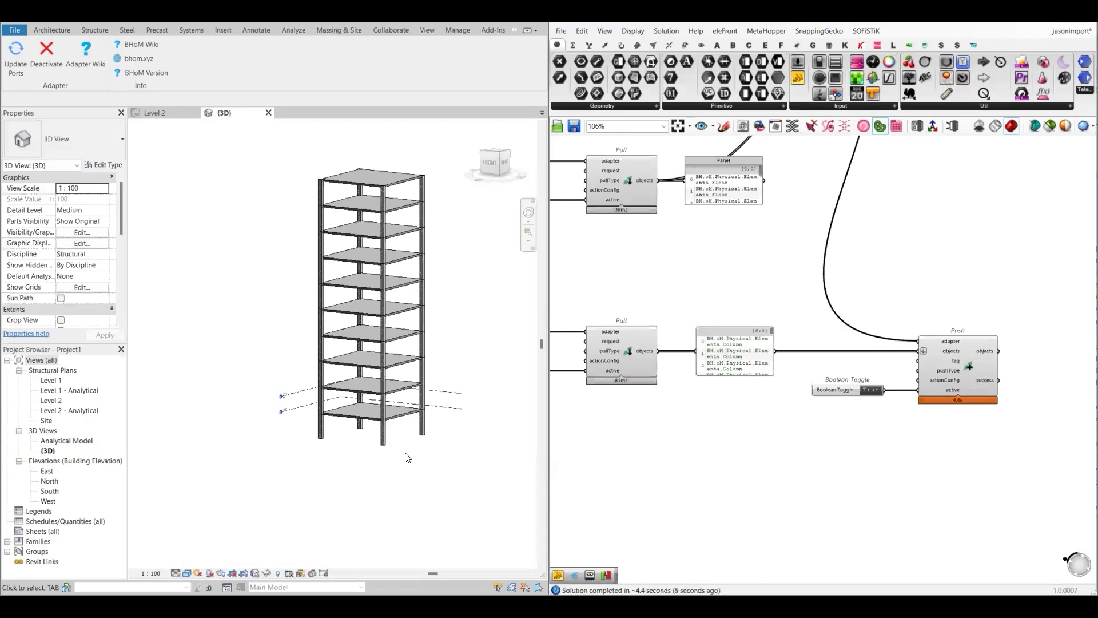
shift+middle_drag(457, 460, 260, 371)
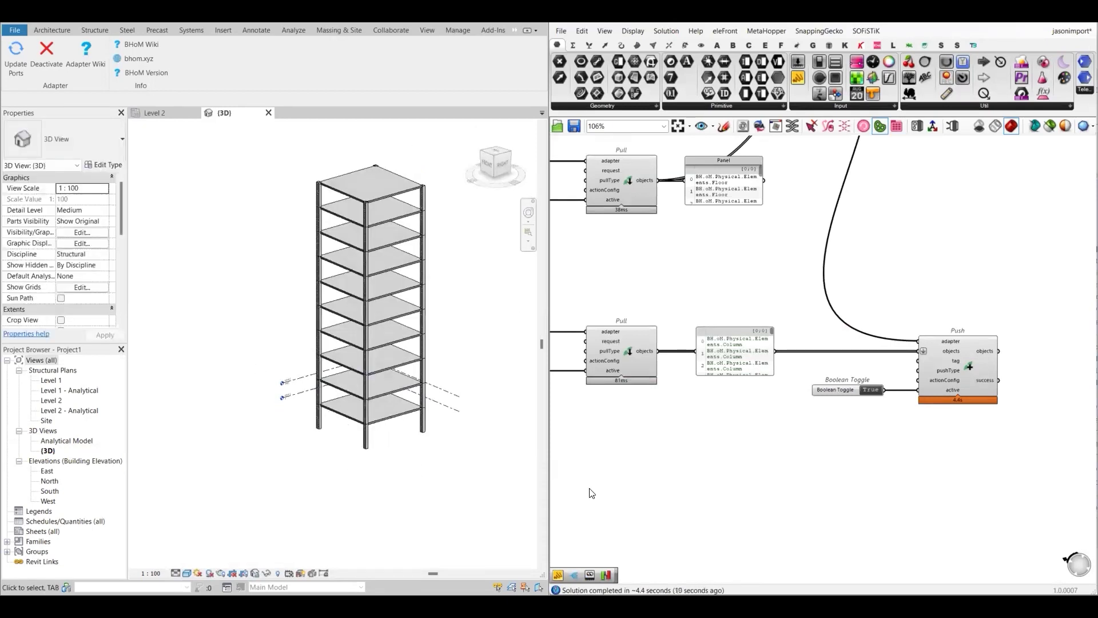
scroll(784, 445, down, 3)
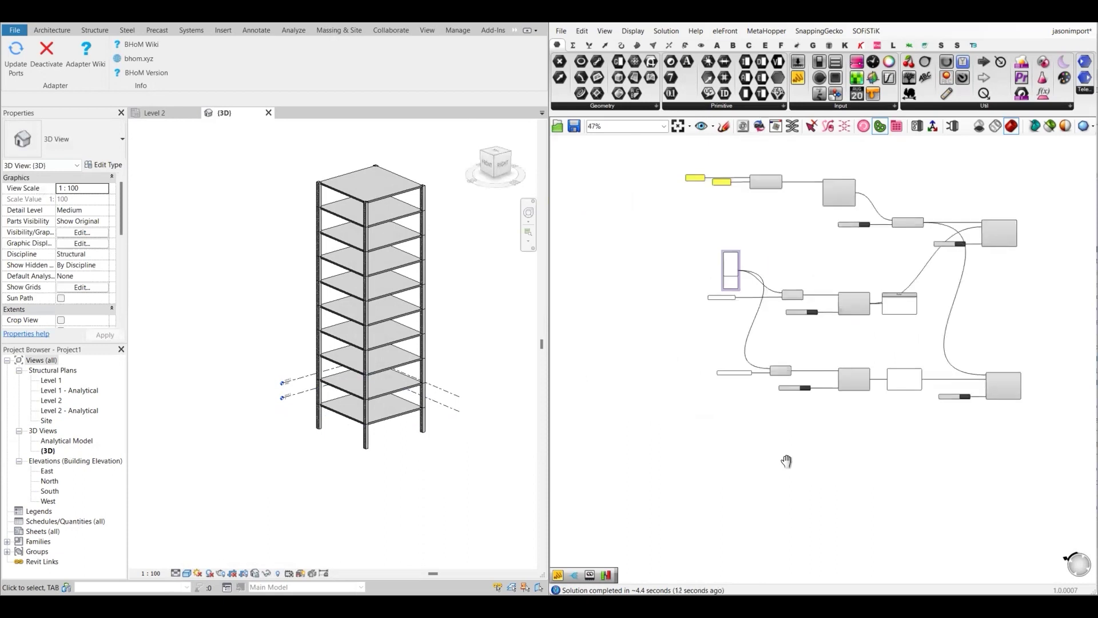
scroll(786, 461, down, 1)
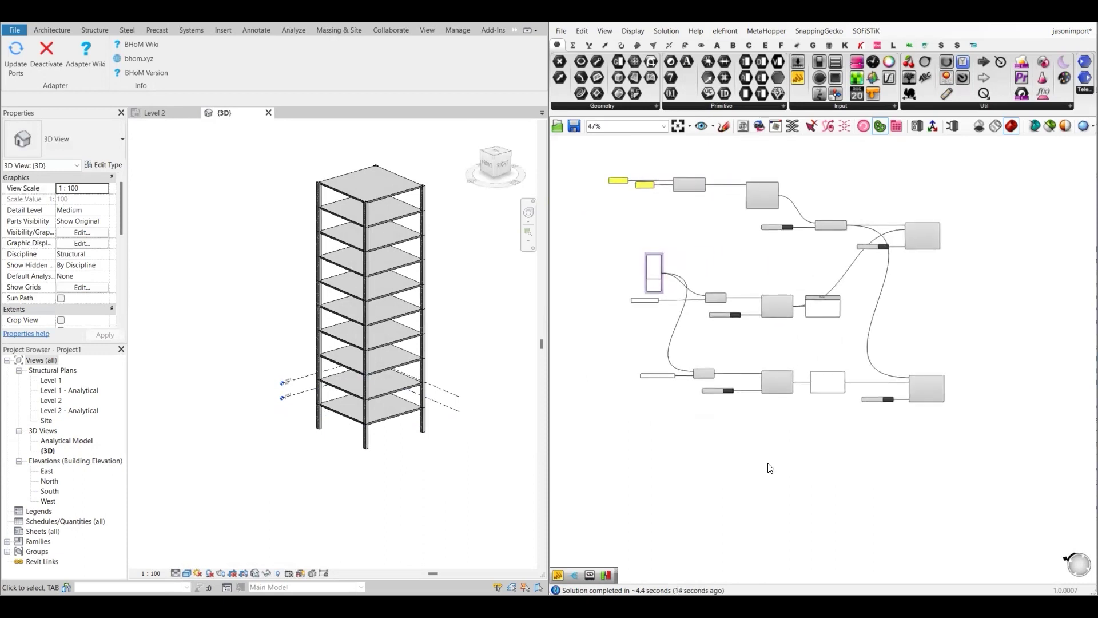